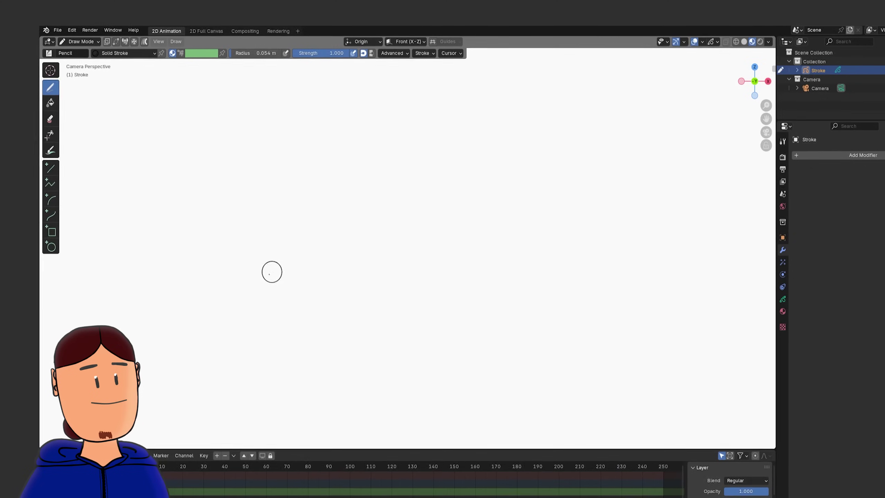
Draw a continuous pencil stroke of four arches decreasing in height, and select all its points in Edit Mode.
{"action": "mouse_move", "coordinate": [235, 330]}
{"action": "left_mouse_down"}
{"action": "mouse_move", "coordinate": [399, 220]}
{"action": "mouse_move", "coordinate": [470, 142]}
{"action": "mouse_move", "coordinate": [568, 210]}
{"action": "mouse_move", "coordinate": [629, 316]}
{"action": "mouse_move", "coordinate": [720, 311]}
{"action": "left_mouse_up"}
{"action": "left_click", "coordinate": [77, 35]}
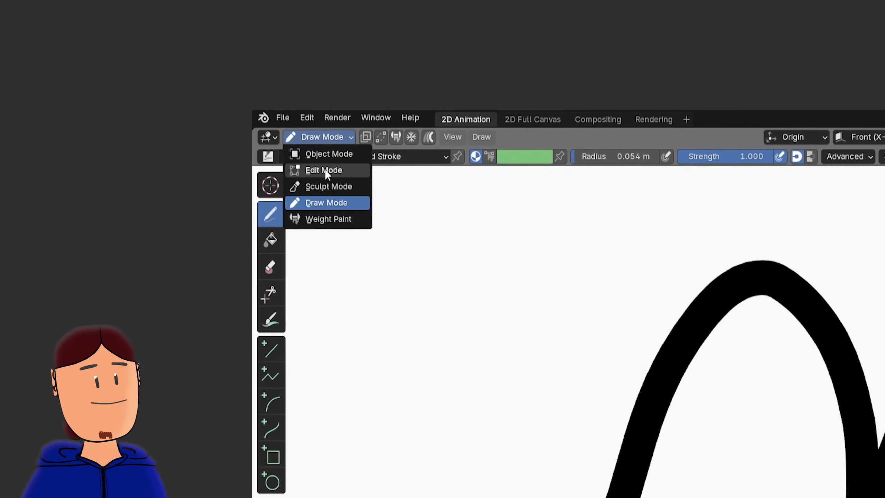
{"action": "left_click", "coordinate": [82, 58]}
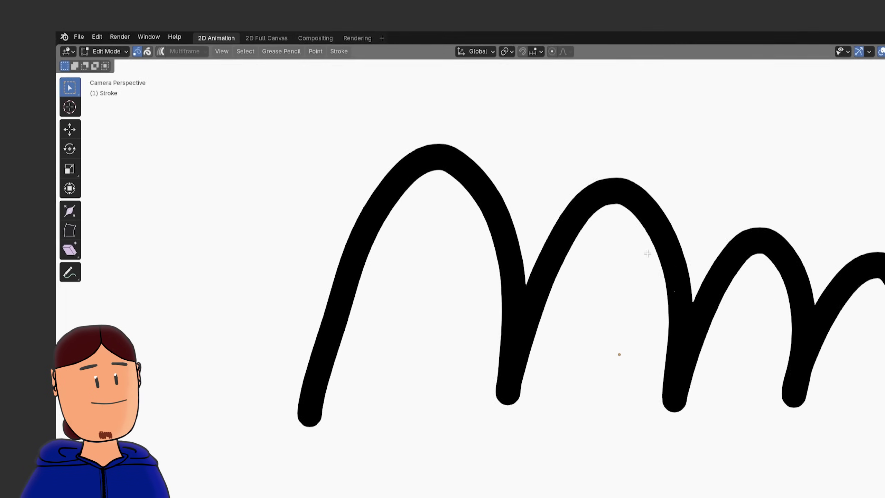
{"action": "key", "text": "a"}
{"action": "scroll", "coordinate": [544, 224], "scroll_direction": "up", "scroll_amount": 1}
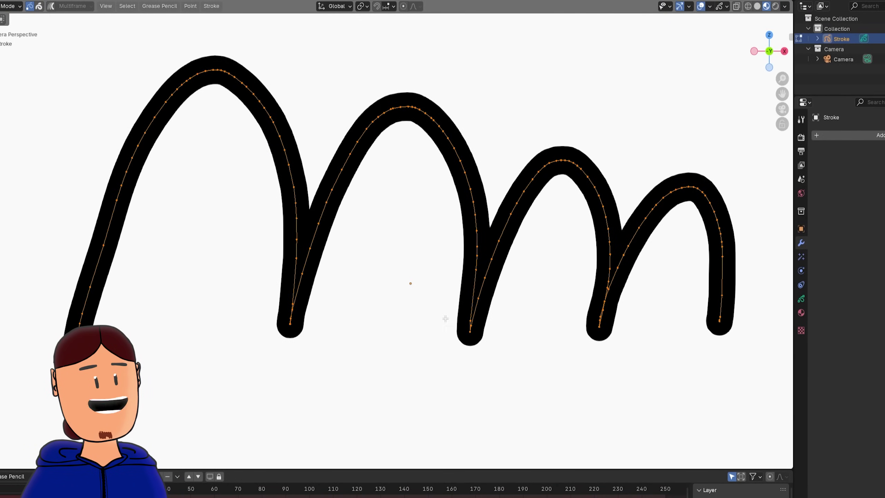
Subdivide the stroke between two points at the lower end of the second arch, and dissolve the selected points.
{"action": "left_click", "coordinate": [477, 271]}
{"action": "left_click", "coordinate": [472, 320], "text": "shift"}
{"action": "right_click", "coordinate": [486, 313]}
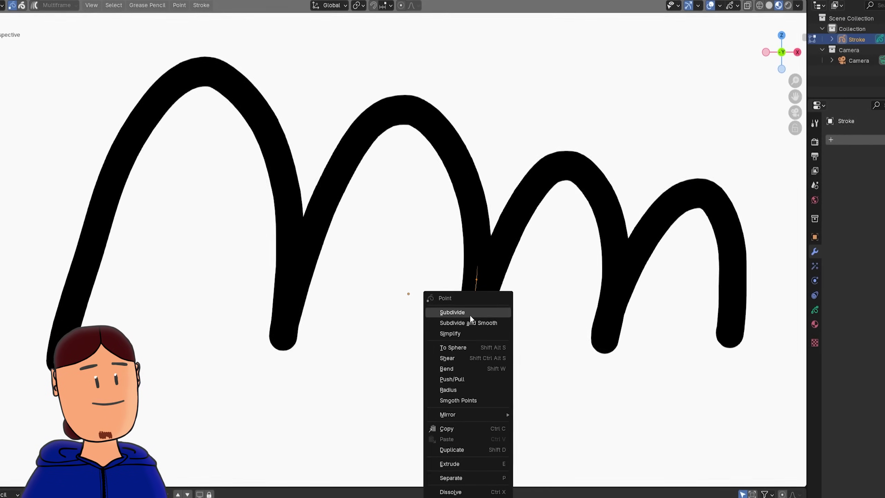
{"action": "left_click", "coordinate": [471, 310]}
{"action": "key", "text": "x"}
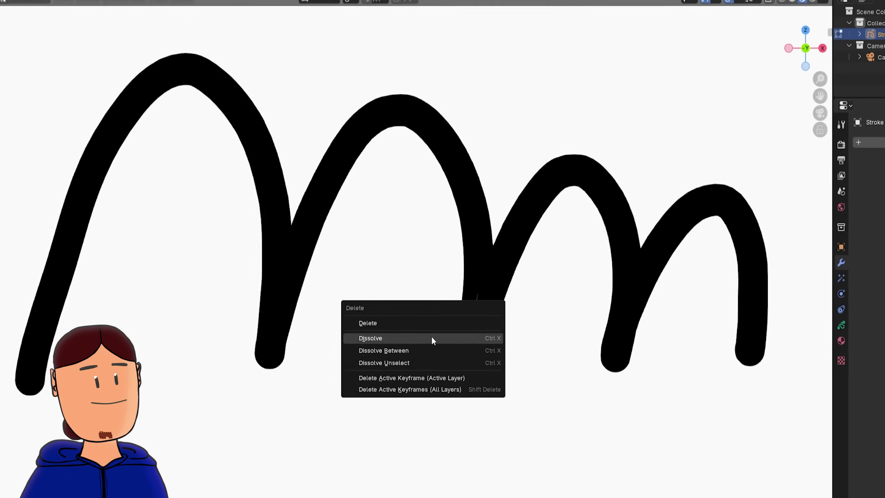
{"action": "left_click", "coordinate": [431, 337]}
Try moving the second arch's points and reshaping the whole stroke with the Push Stroke brush in Sculpt Mode, and undo the sculpting.
{"action": "key", "text": "g"}
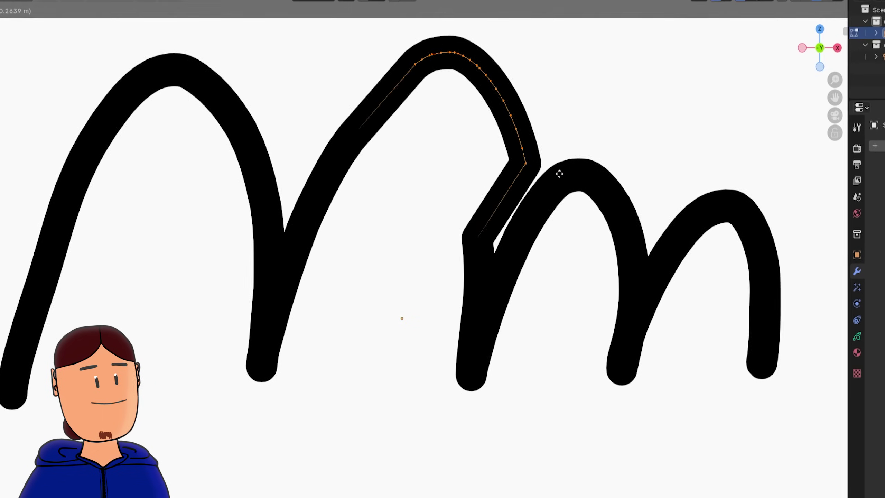
{"action": "right_click", "coordinate": [473, 265]}
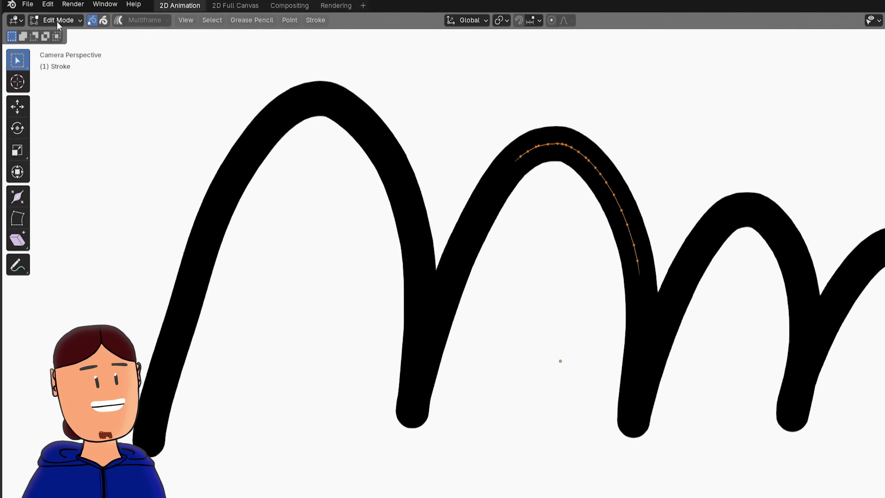
{"action": "left_click", "coordinate": [63, 20]}
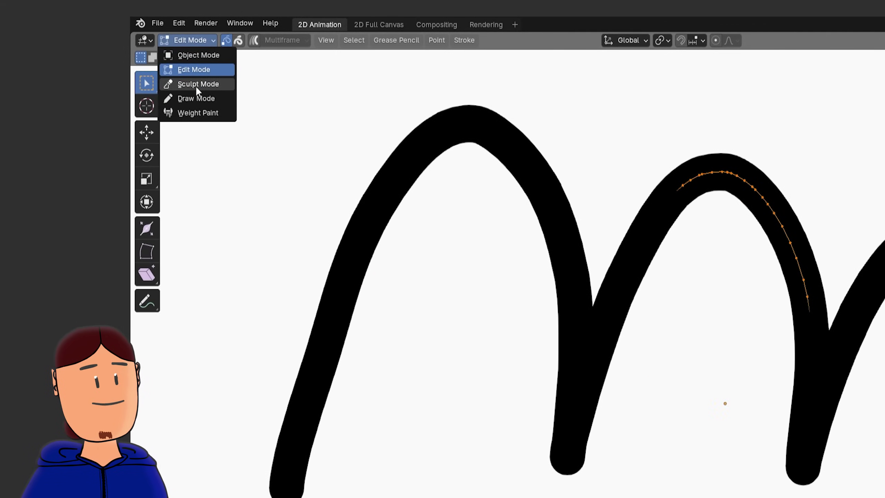
{"action": "left_click", "coordinate": [144, 75]}
{"action": "mouse_move", "coordinate": [483, 185]}
{"action": "left_mouse_down"}
{"action": "mouse_move", "coordinate": [884, 244]}
{"action": "mouse_move", "coordinate": [271, 223]}
{"action": "mouse_move", "coordinate": [400, 247]}
{"action": "mouse_move", "coordinate": [287, 246]}
{"action": "left_mouse_up"}
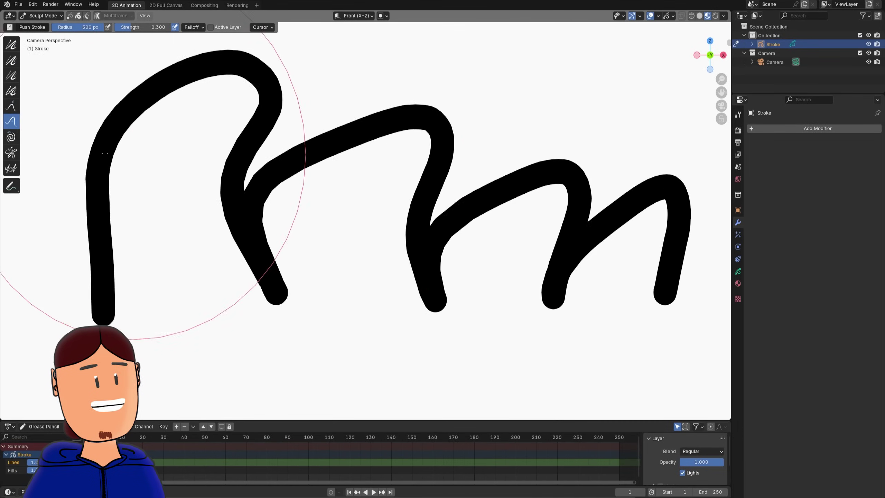
{"action": "key", "text": "ctrl+z"}
{"action": "key", "text": "ctrl+z"}
{"action": "key", "text": "ctrl+z"}
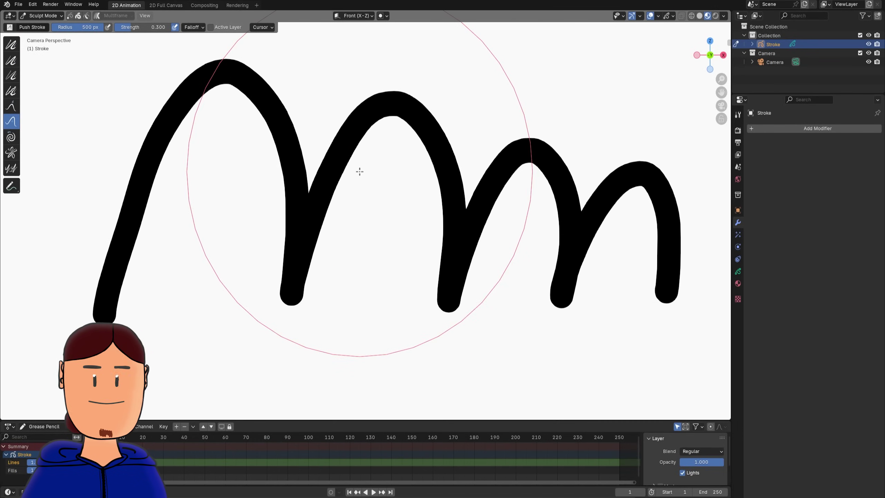
Return the stroke to Edit Mode and add a Simplify modifier, turning off its viewport and render display.
{"action": "left_click", "coordinate": [31, 36]}
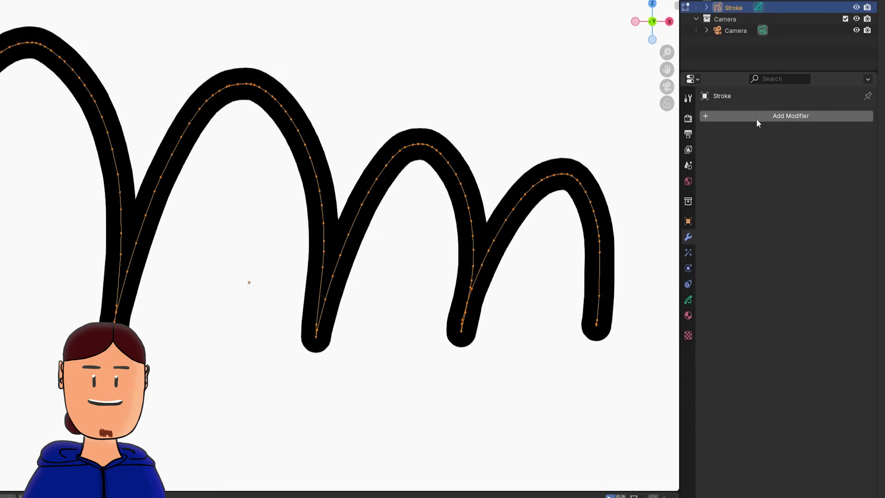
{"action": "left_click", "coordinate": [791, 129]}
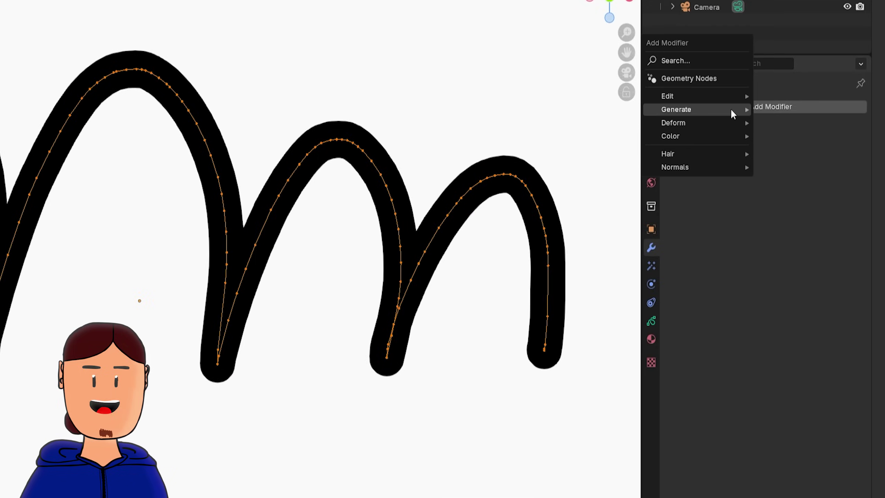
{"action": "mouse_move", "coordinate": [790, 129]}
{"action": "type", "text": "simp"}
{"action": "key", "text": "Return"}
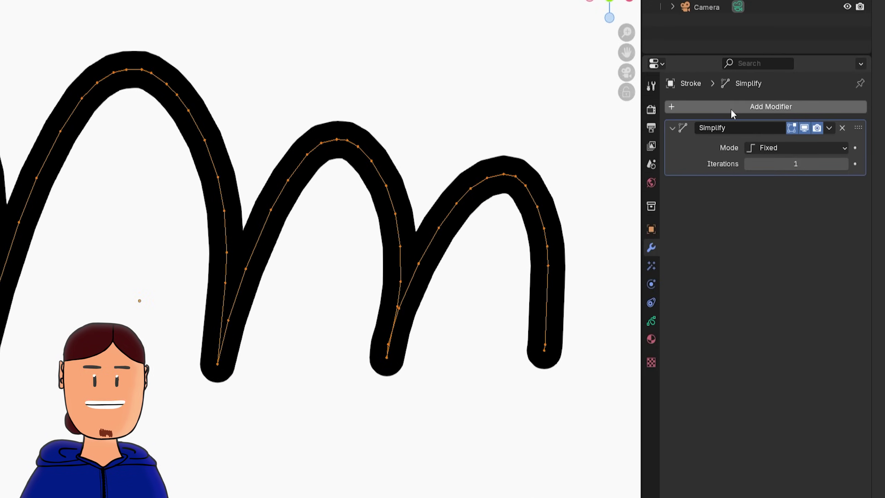
{"action": "mouse_move", "coordinate": [787, 164]}
{"action": "left_mouse_down"}
{"action": "mouse_move", "coordinate": [823, 164]}
{"action": "mouse_move", "coordinate": [787, 164]}
{"action": "left_mouse_up"}
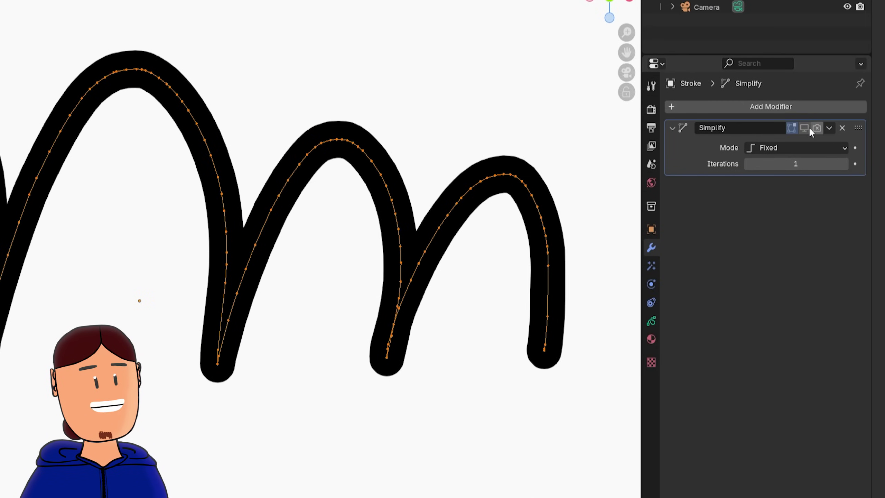
Add a Subdivide modifier to the stroke below Simplify.
{"action": "left_click", "coordinate": [802, 106]}
{"action": "type", "text": "sub"}
{"action": "key", "text": "Return"}
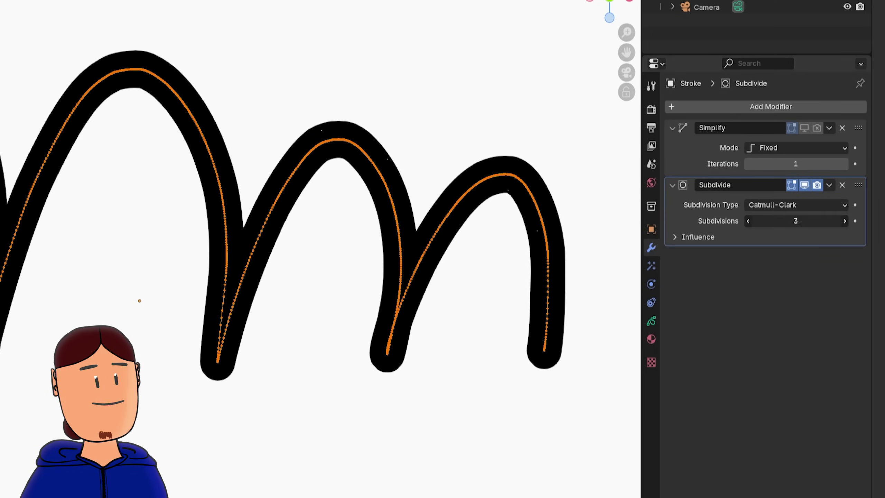
Add a Smooth modifier to the stroke and set its Repeat to 16.
{"action": "key", "text": "shift+a"}
{"action": "type", "text": "smo"}
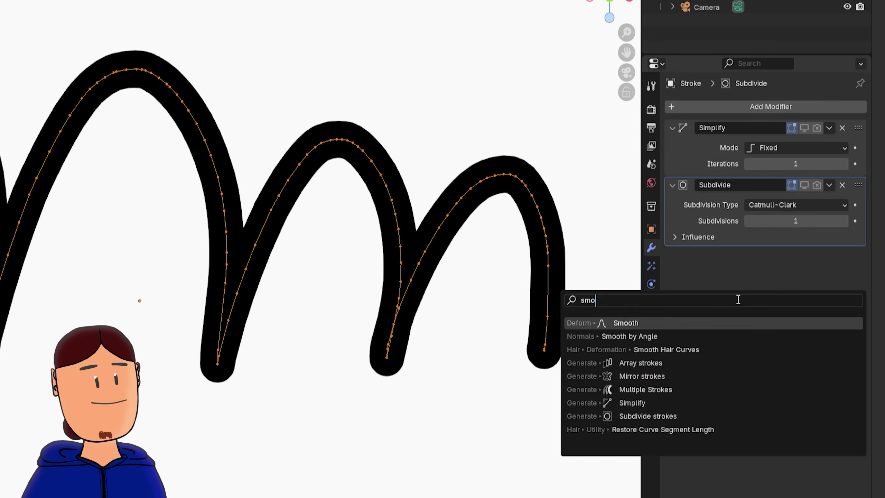
{"action": "key", "text": "Return"}
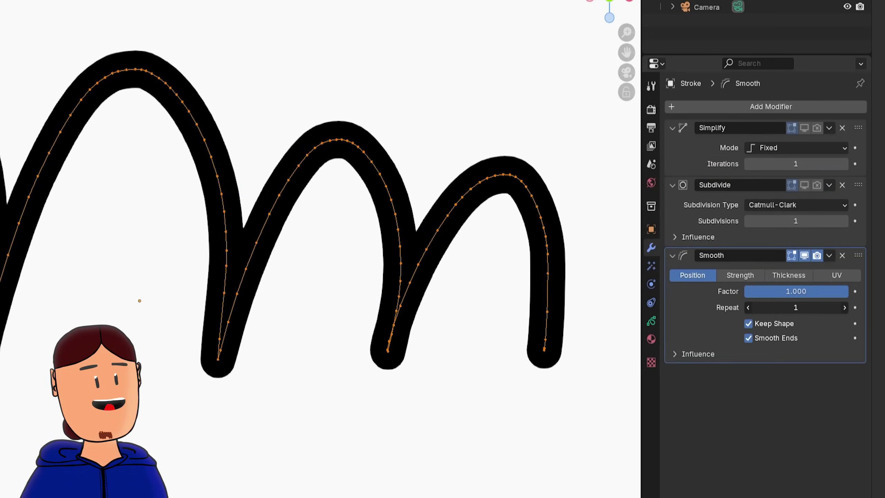
{"action": "mouse_move", "coordinate": [796, 308]}
{"action": "left_mouse_down"}
{"action": "mouse_move", "coordinate": [844, 307]}
{"action": "mouse_move", "coordinate": [810, 307]}
{"action": "mouse_move", "coordinate": [824, 307]}
{"action": "left_mouse_up"}
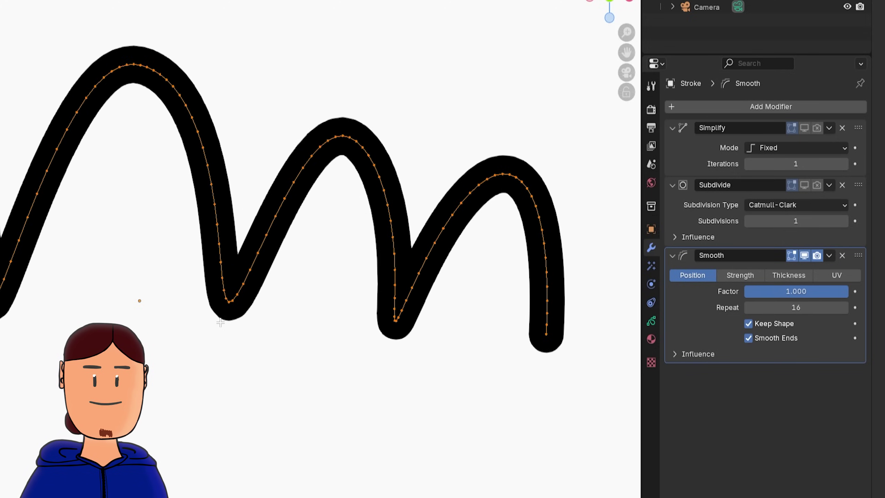
Switch the stroke to Object Mode and add a Geometry Nodes workspace.
{"action": "key", "text": "Tab"}
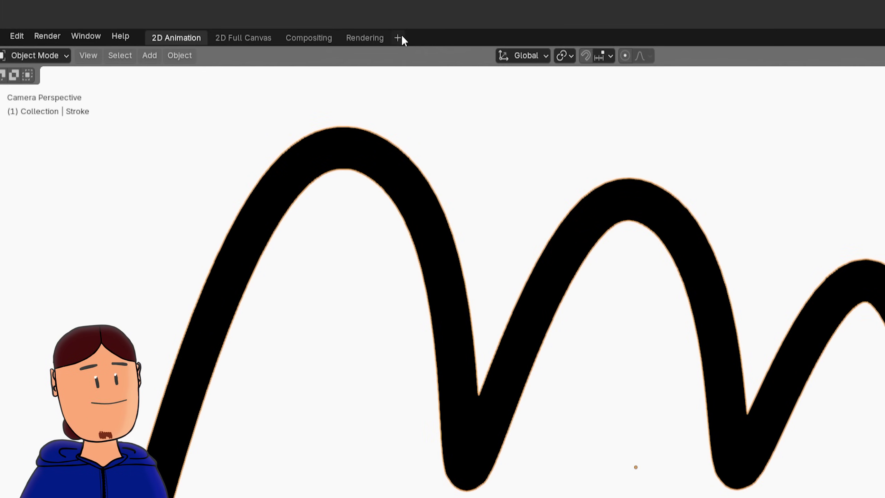
{"action": "left_click", "coordinate": [257, 5]}
{"action": "mouse_move", "coordinate": [251, 18]}
{"action": "left_click", "coordinate": [504, 92]}
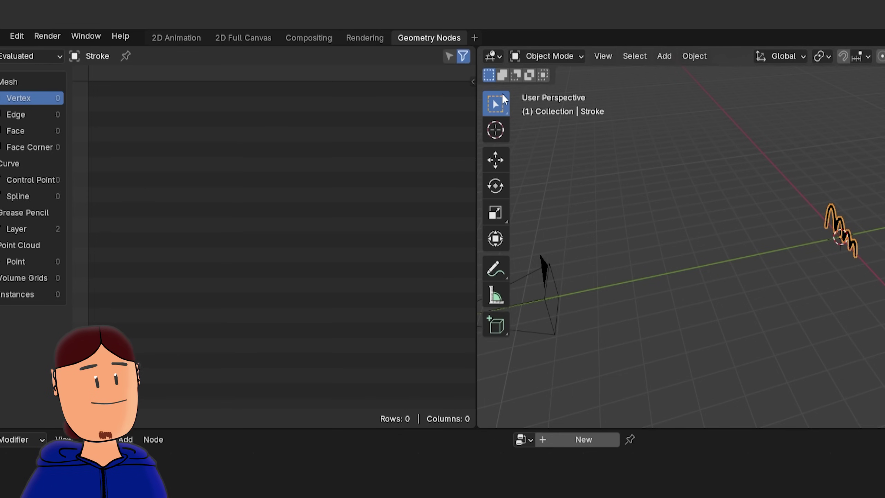
Look through the camera and expand the 3D viewport over the spreadsheet area.
{"action": "key", "text": "KP_0"}
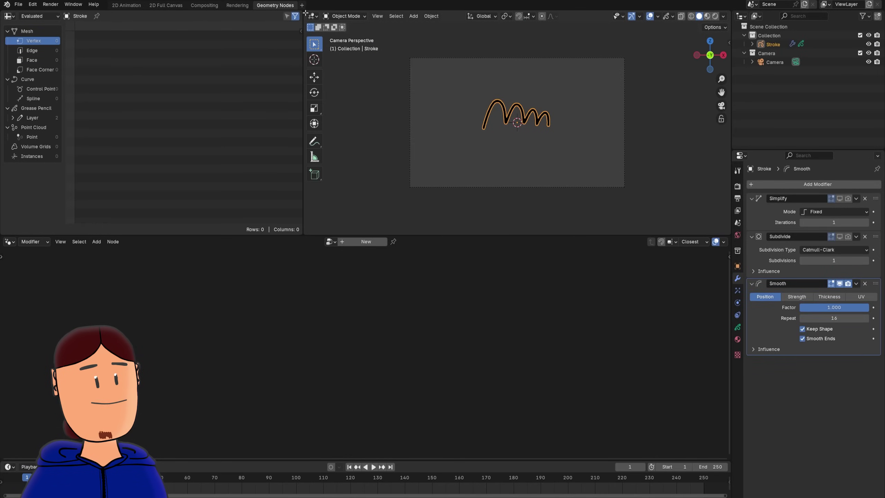
{"action": "left_click_drag", "start_coordinate": [305, 13], "coordinate": [175, 42]}
{"action": "scroll", "coordinate": [405, 105], "scroll_direction": "up", "scroll_amount": 5}
Create a new geometry node tree for the stroke and collapse the Simplify, Subdivide and Smooth modifiers.
{"action": "left_click", "coordinate": [366, 241]}
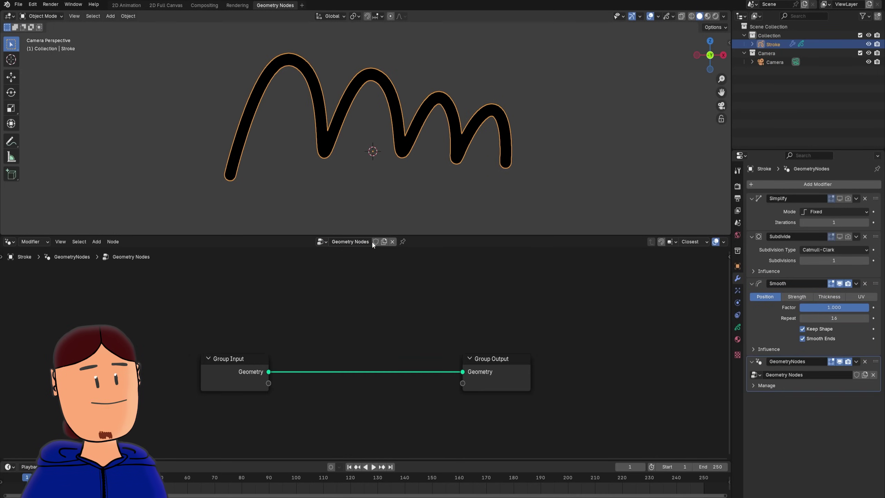
{"action": "left_click_drag", "start_coordinate": [751, 199], "coordinate": [751, 225]}
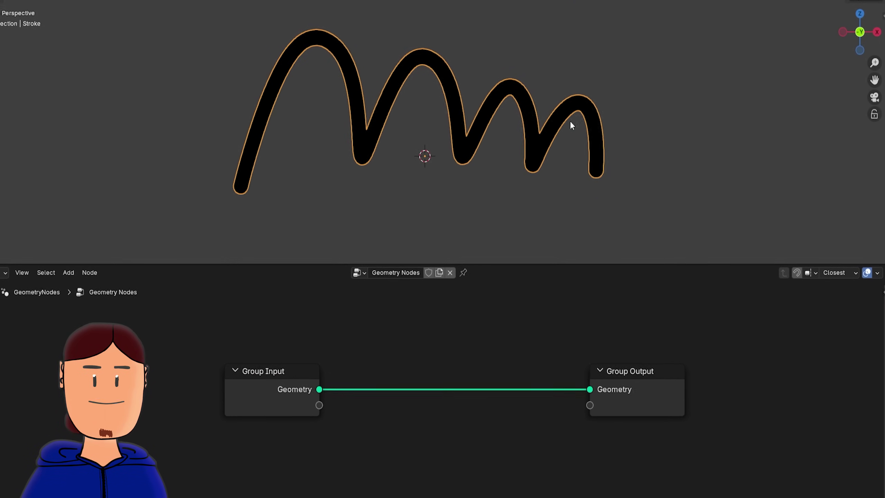
Examine the stroke's points in Edit Mode and return to Object Mode.
{"action": "key", "text": "Tab"}
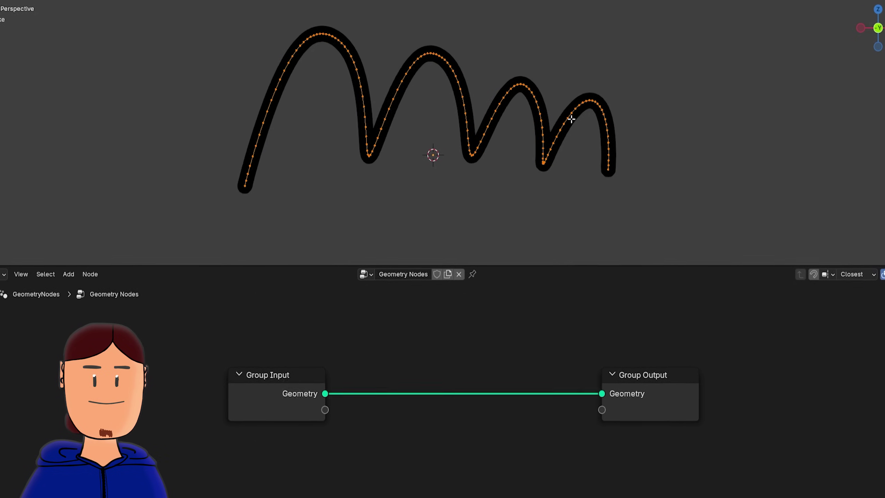
{"action": "key", "text": "ctrl+Tab"}
{"action": "left_click", "coordinate": [478, 151]}
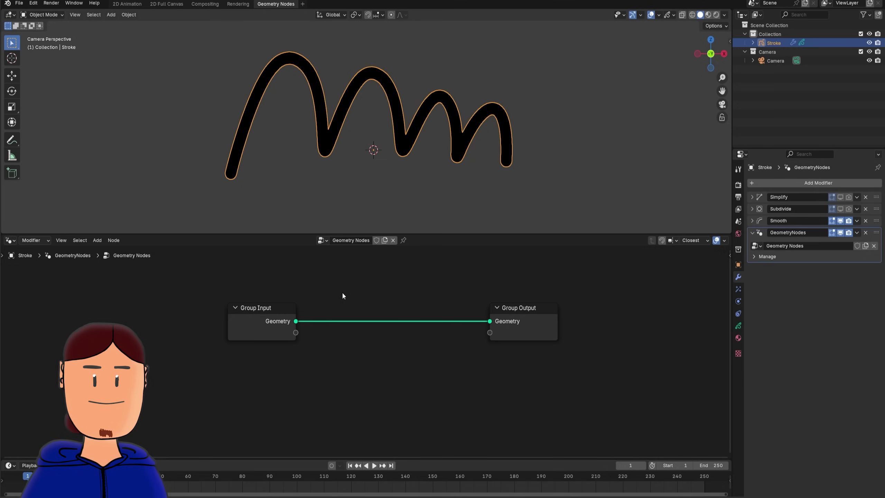
Insert a Curve to Mesh node between Group Input and Group Output, and connect a Curve Circle to its Profile Curve.
{"action": "key", "text": "shift+a"}
{"action": "key", "text": "Return"}
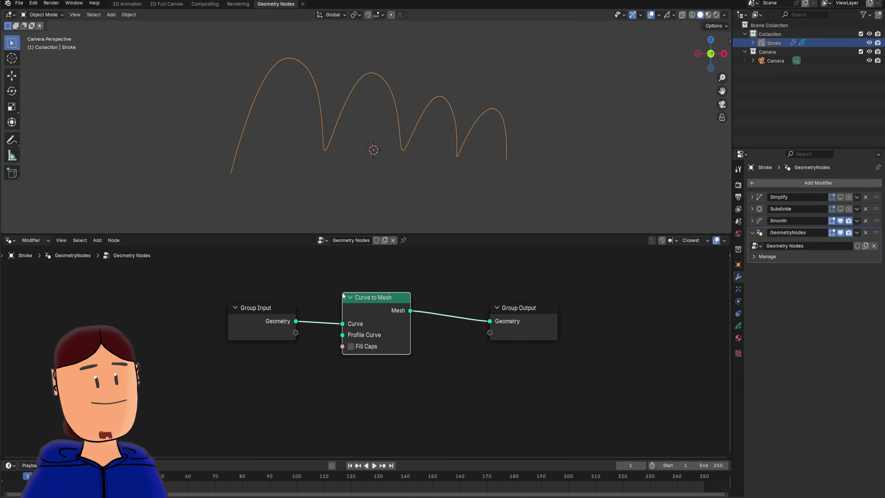
{"action": "left_click_drag", "start_coordinate": [295, 372], "coordinate": [294, 374]}
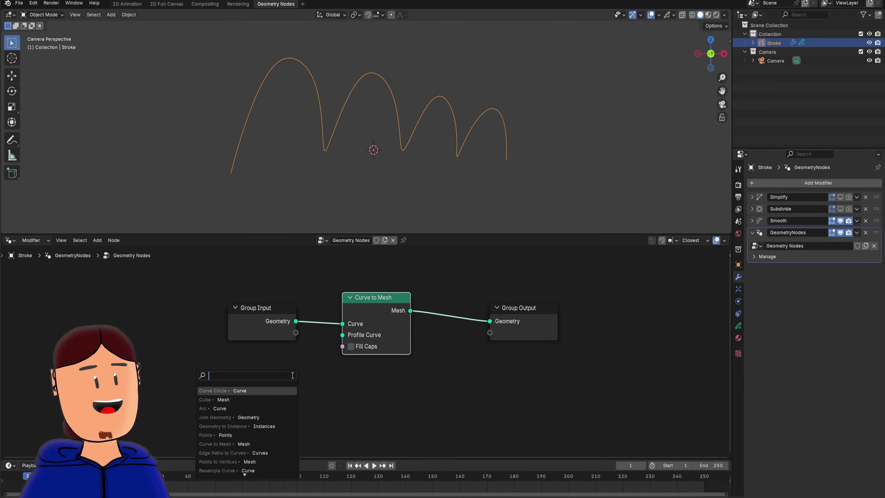
{"action": "left_click", "coordinate": [245, 391]}
{"action": "left_click", "coordinate": [264, 384]}
{"action": "scroll", "coordinate": [416, 141], "scroll_direction": "up", "scroll_amount": 2}
{"action": "middle_click_drag", "start_coordinate": [417, 141], "coordinate": [427, 131], "text": "shift"}
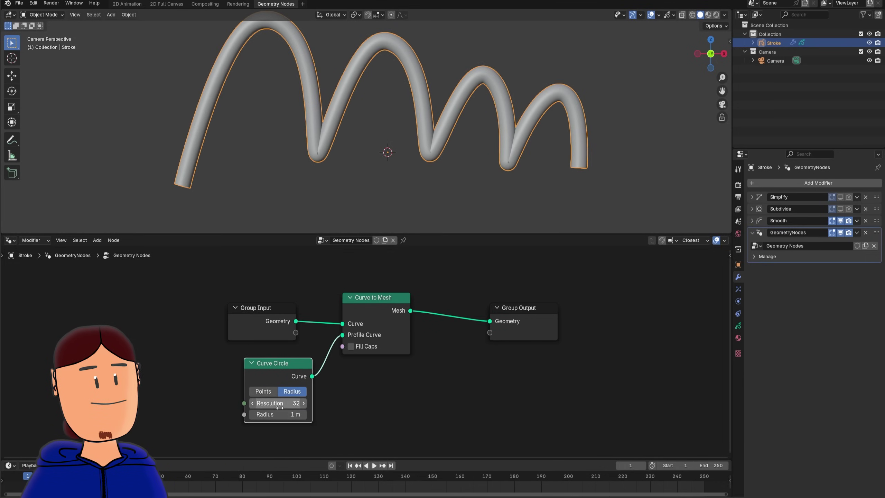
Enable Fill Caps on the Curve to Mesh node and insert a Set Material node before Group Output.
{"action": "mouse_move", "coordinate": [280, 414]}
{"action": "left_mouse_down"}
{"action": "mouse_move", "coordinate": [307, 414]}
{"action": "mouse_move", "coordinate": [262, 414]}
{"action": "mouse_move", "coordinate": [286, 415]}
{"action": "left_mouse_up"}
{"action": "left_click", "coordinate": [352, 347]}
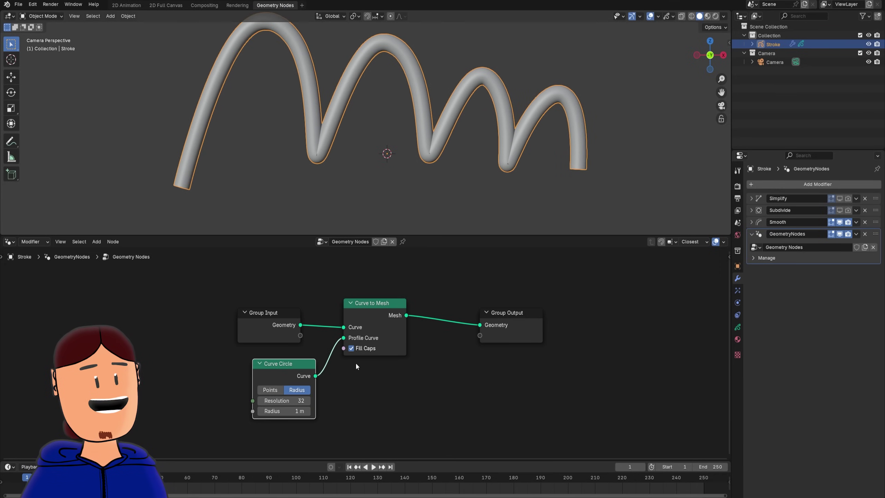
{"action": "scroll", "coordinate": [375, 320], "scroll_direction": "down", "scroll_amount": 1}
{"action": "key", "text": "Return"}
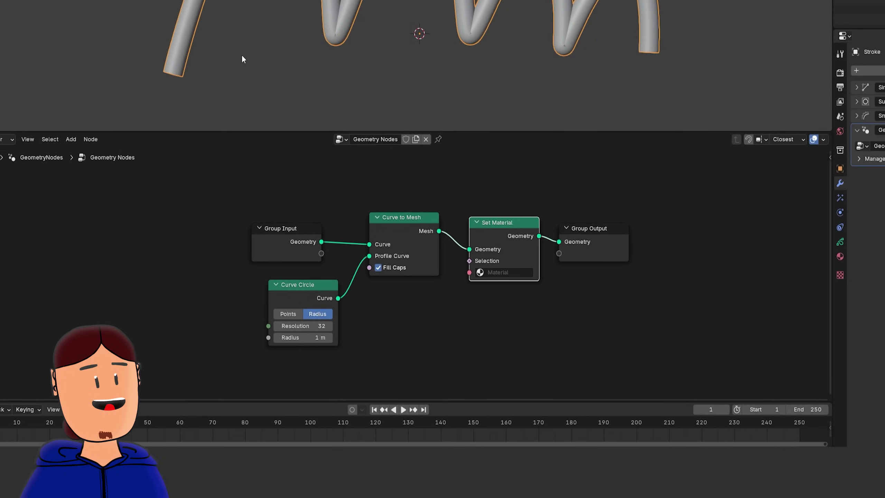
Add a cube to the scene, scaled down small, and move it away from the 3D cursor.
{"action": "key", "text": "shift+a"}
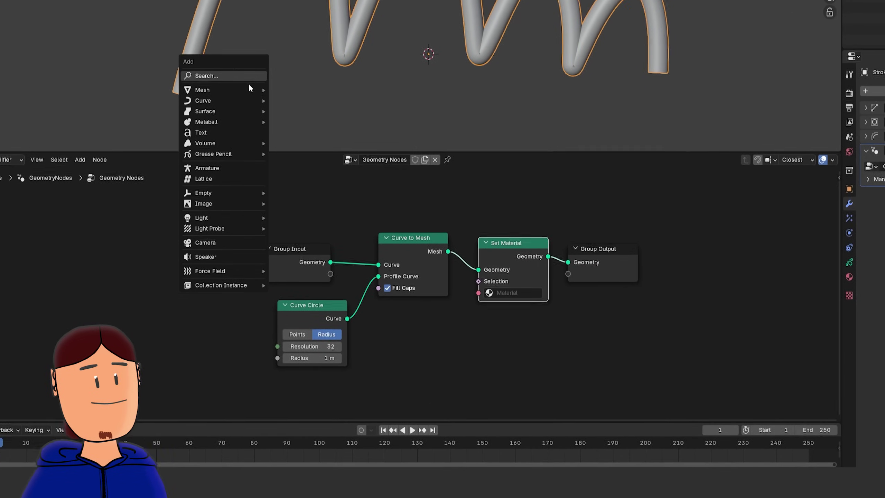
{"action": "mouse_move", "coordinate": [172, 59]}
{"action": "left_click", "coordinate": [274, 76]}
{"action": "key", "text": "s"}
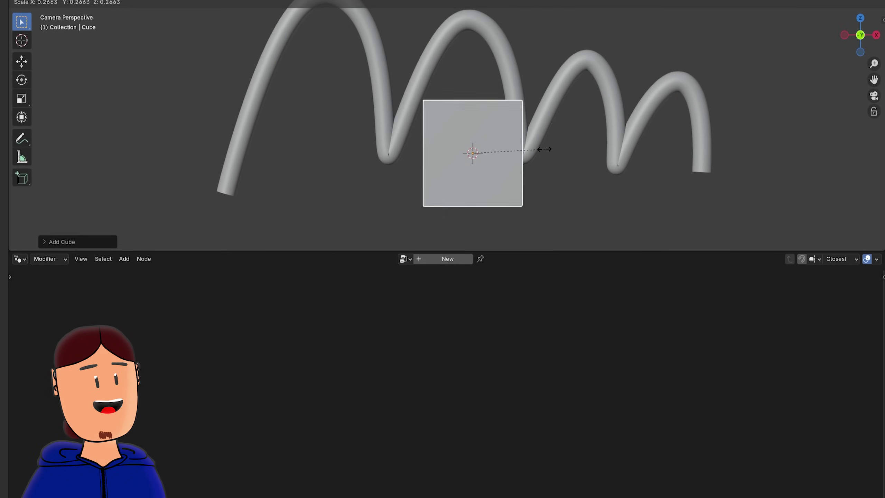
{"action": "left_click", "coordinate": [484, 154]}
{"action": "key", "text": "g"}
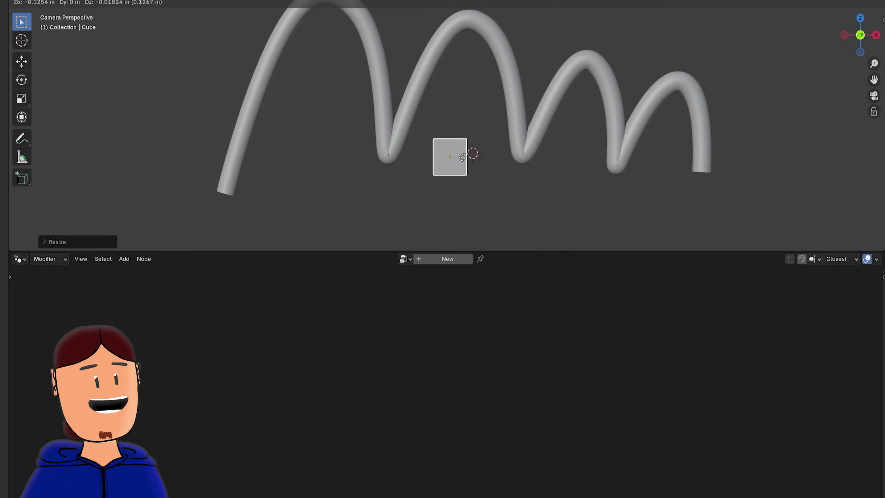
Create a new material on the cube and name it 3D_Material.
{"action": "left_click", "coordinate": [735, 370]}
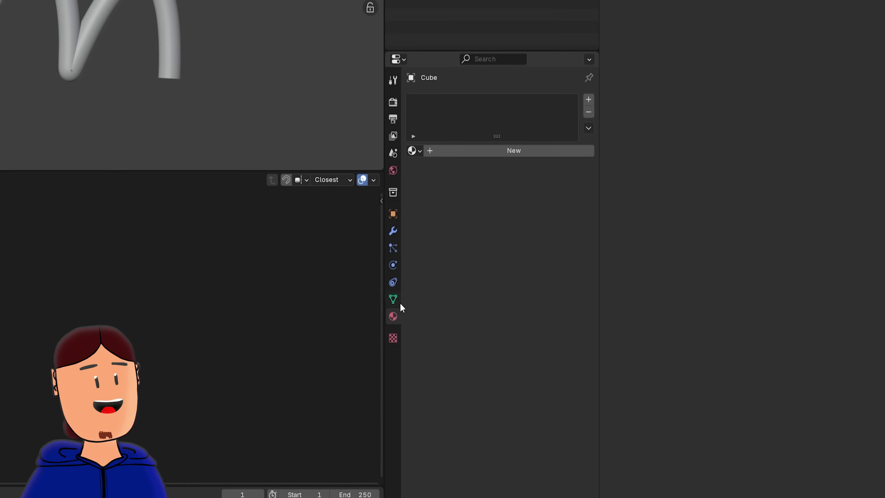
{"action": "left_click", "coordinate": [462, 153]}
{"action": "double_click", "coordinate": [461, 151]}
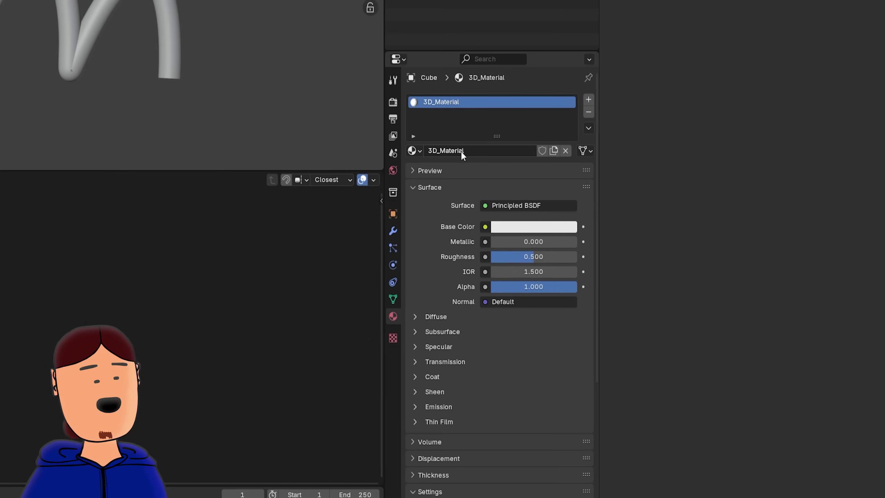
Give 3D_Material a blue base color and assign it to the stroke through the Set Material node.
{"action": "left_click", "coordinate": [520, 229]}
{"action": "left_click", "coordinate": [530, 52]}
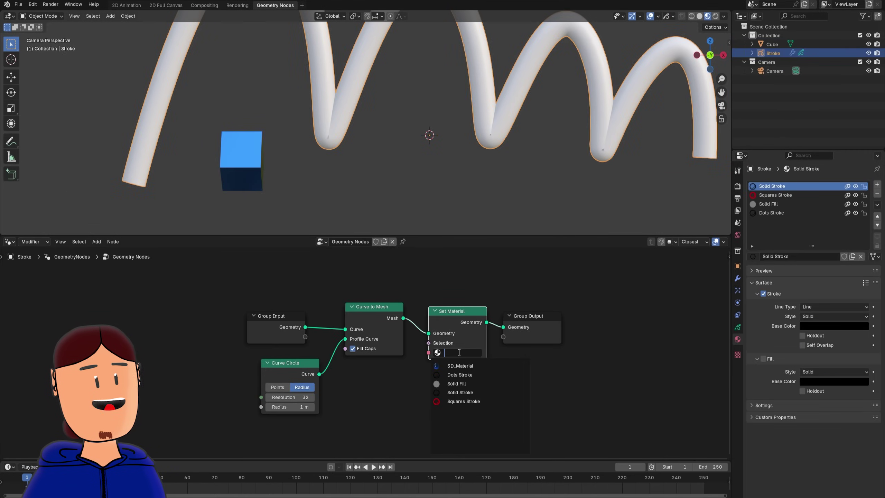
{"action": "left_click", "coordinate": [453, 366]}
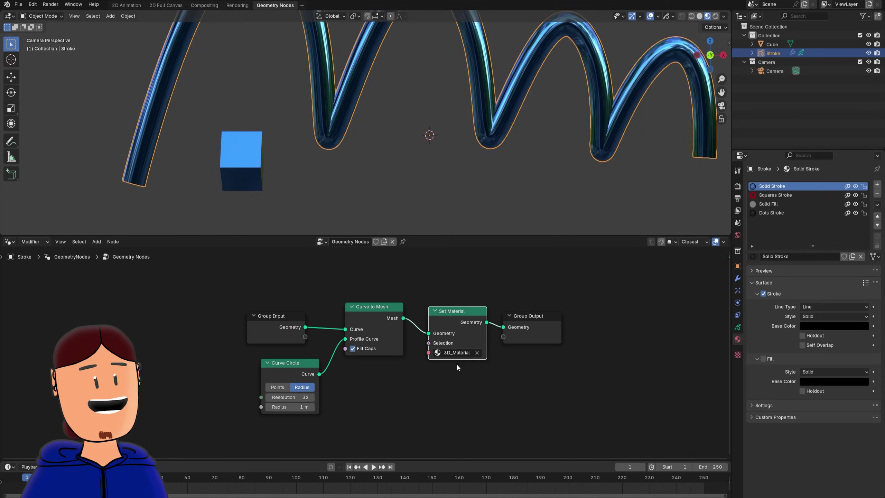
Select the cube and change the base color of 3D_Material to a neutral, near-white tone.
{"action": "key", "text": "KP_Decimal"}
{"action": "left_click", "coordinate": [295, 180]}
{"action": "left_click", "coordinate": [834, 274]}
{"action": "left_click_drag", "start_coordinate": [803, 153], "coordinate": [814, 169]}
Make room before Group Output and insert an Extrude Mesh node after the Set Material node.
{"action": "left_click_drag", "start_coordinate": [536, 317], "coordinate": [557, 317]}
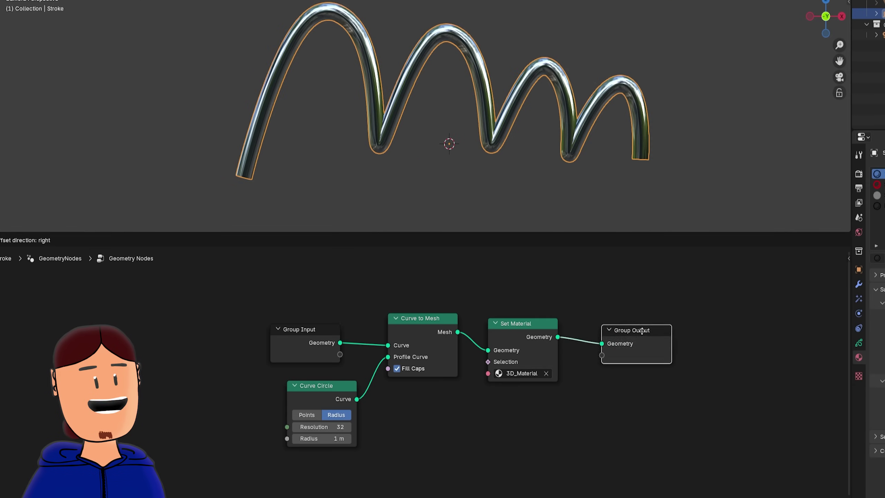
{"action": "left_click_drag", "start_coordinate": [642, 331], "coordinate": [701, 333]}
{"action": "key", "text": "shift+a"}
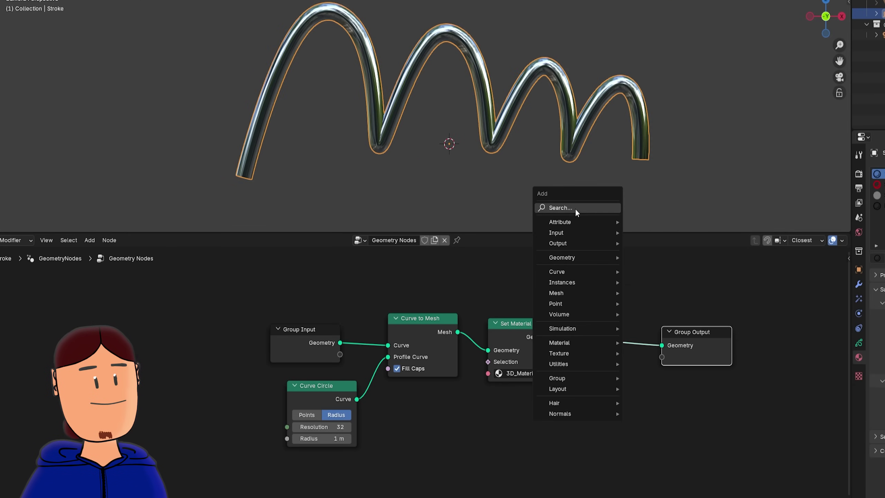
{"action": "type", "text": "ex"}
{"action": "left_click", "coordinate": [658, 225]}
{"action": "left_click", "coordinate": [655, 255]}
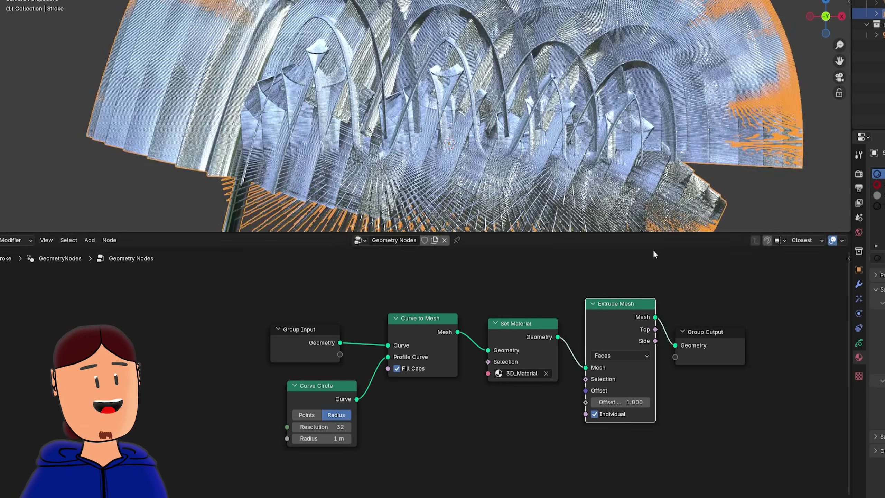
Reduce the Extrude Mesh offset scale to about 0.000 and detach the node from the chain.
{"action": "left_click_drag", "start_coordinate": [620, 402], "coordinate": [585, 403]}
{"action": "scroll", "coordinate": [523, 102], "scroll_direction": "up", "scroll_amount": 7}
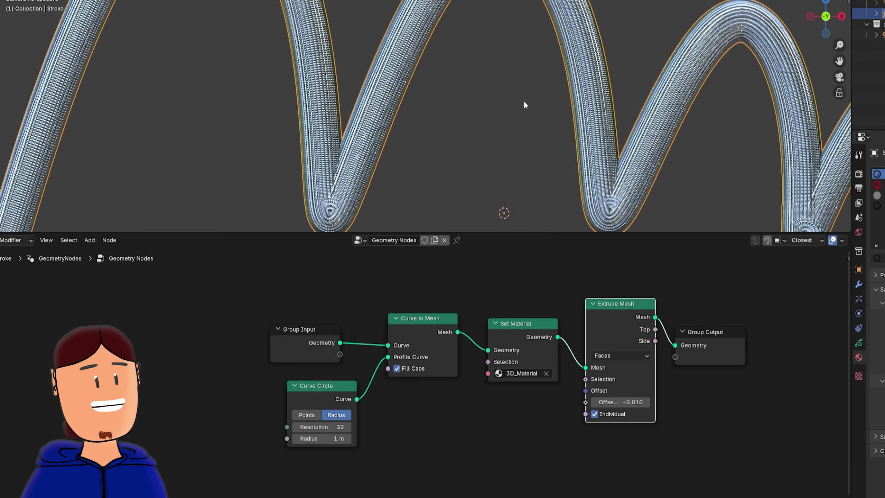
{"action": "middle_click_drag", "start_coordinate": [467, 142], "coordinate": [593, 94], "text": "shift"}
{"action": "mouse_move", "coordinate": [622, 403]}
{"action": "left_mouse_down"}
{"action": "mouse_move", "coordinate": [607, 403]}
{"action": "mouse_move", "coordinate": [625, 403]}
{"action": "left_mouse_up"}
{"action": "scroll", "coordinate": [628, 110], "scroll_direction": "down", "scroll_amount": 5}
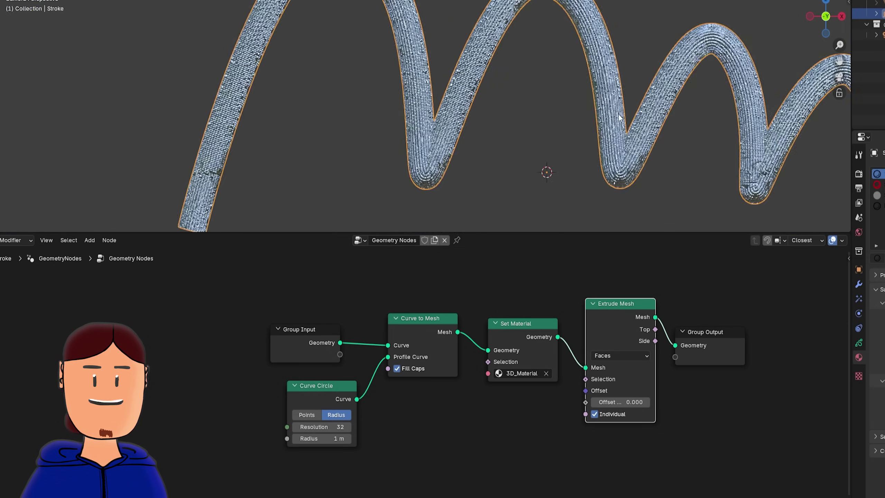
{"action": "mouse_move", "coordinate": [627, 110]}
{"action": "middle_mouse_down", "text": "shift"}
{"action": "mouse_move", "coordinate": [504, 109]}
{"action": "mouse_move", "coordinate": [516, 118]}
{"action": "mouse_move", "coordinate": [574, 119]}
{"action": "middle_mouse_up", "text": "shift"}
{"action": "scroll", "coordinate": [515, 118], "scroll_direction": "down", "scroll_amount": 2}
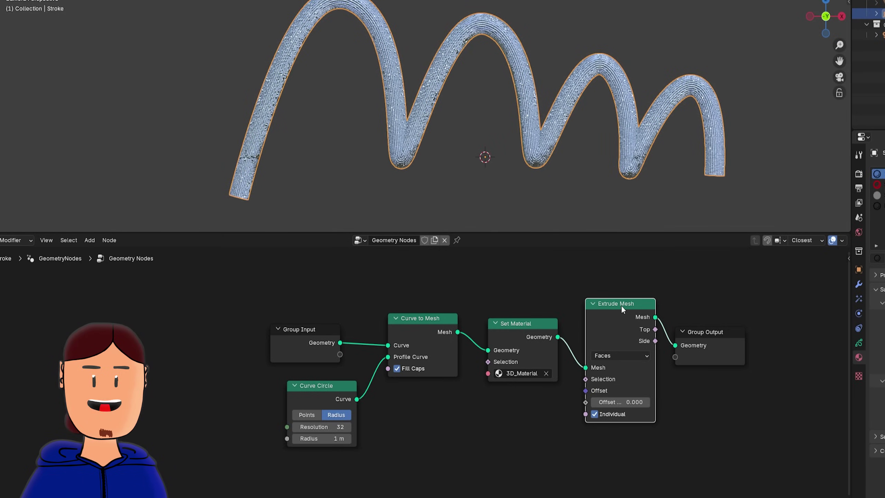
{"action": "left_click_drag", "start_coordinate": [619, 313], "coordinate": [617, 385], "text": "alt"}
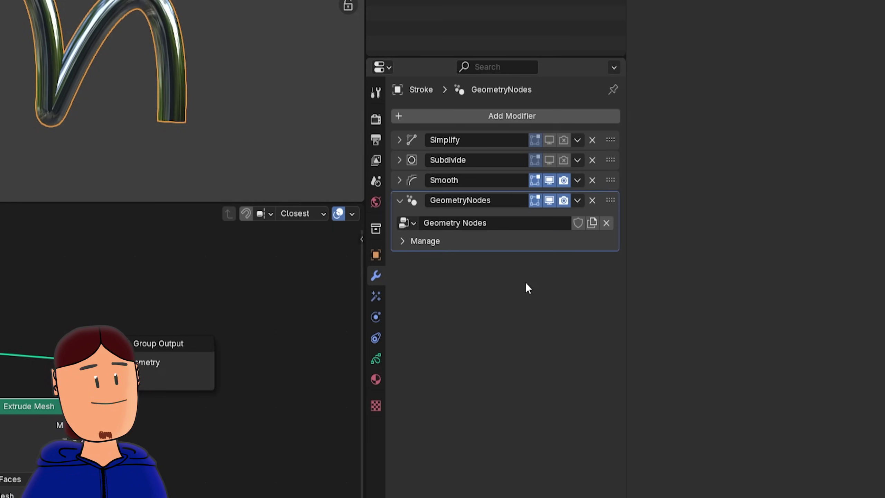
Add a Noise modifier to the stroke and place it between Smooth and GeometryNodes in the stack.
{"action": "mouse_move", "coordinate": [609, 177]}
{"action": "left_mouse_down"}
{"action": "mouse_move", "coordinate": [613, 236]}
{"action": "mouse_move", "coordinate": [619, 118]}
{"action": "mouse_move", "coordinate": [619, 247]}
{"action": "mouse_move", "coordinate": [620, 174]}
{"action": "left_mouse_up"}
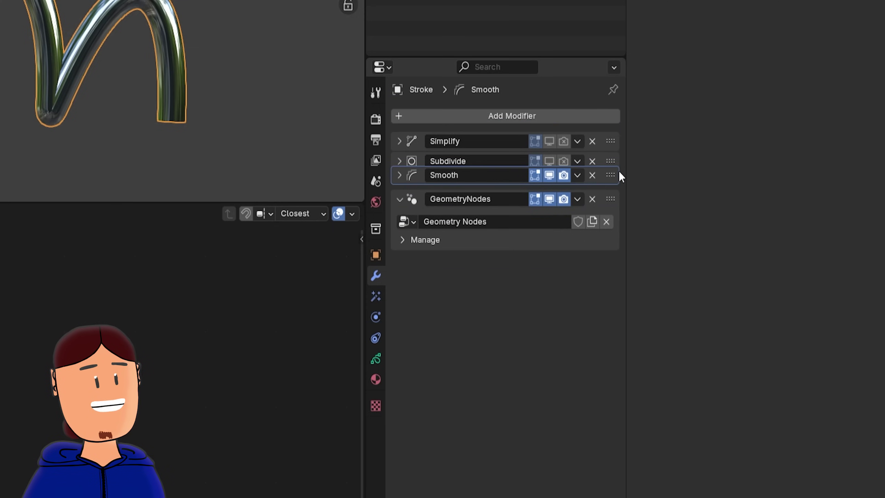
{"action": "left_click", "coordinate": [608, 201]}
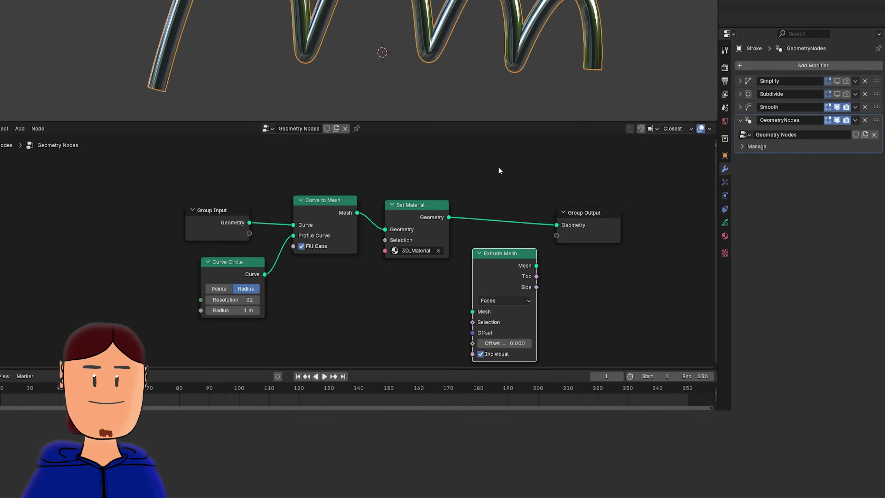
{"action": "key", "text": "shift+a"}
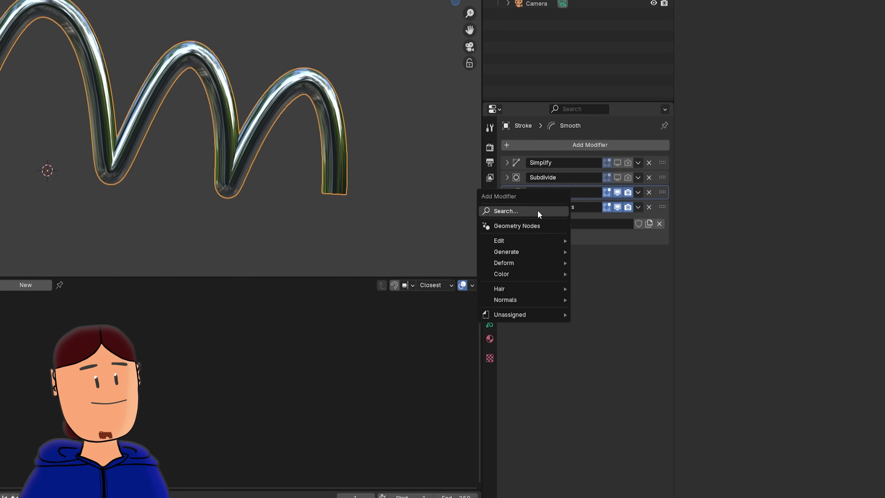
{"action": "left_click", "coordinate": [538, 210]}
{"action": "type", "text": "no"}
{"action": "key", "text": "Return"}
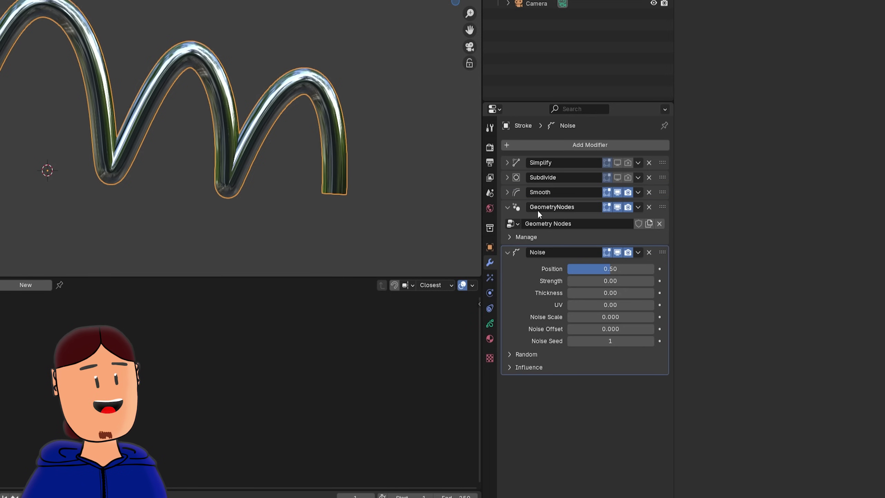
{"action": "left_click_drag", "start_coordinate": [663, 252], "coordinate": [662, 207]}
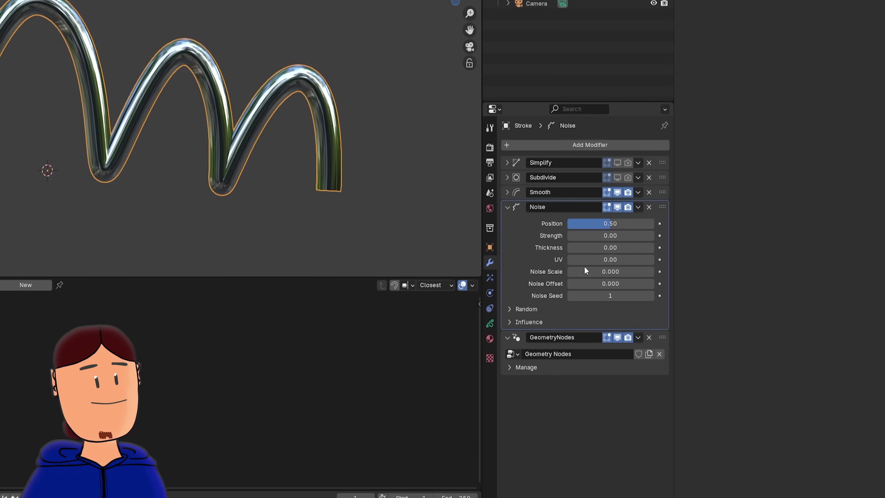
Raise the Noise modifier's Noise Scale to about 0.931 while playing the animation.
{"action": "left_click_drag", "start_coordinate": [584, 271], "coordinate": [629, 273]}
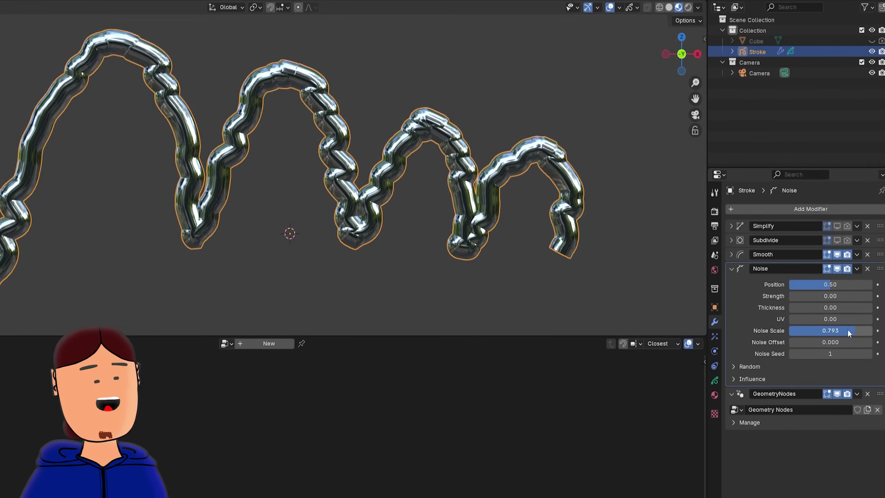
{"action": "key", "text": "space"}
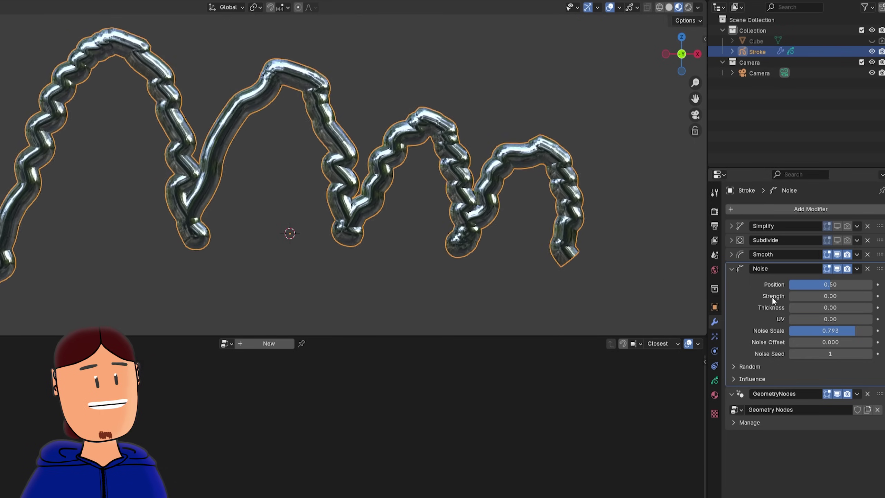
{"action": "mouse_move", "coordinate": [830, 330]}
{"action": "left_mouse_down"}
{"action": "mouse_move", "coordinate": [815, 331]}
{"action": "mouse_move", "coordinate": [848, 331]}
{"action": "left_mouse_up"}
Set the Noise modifier's random Step to 5 and switch off Randomize.
{"action": "left_click", "coordinate": [739, 366]}
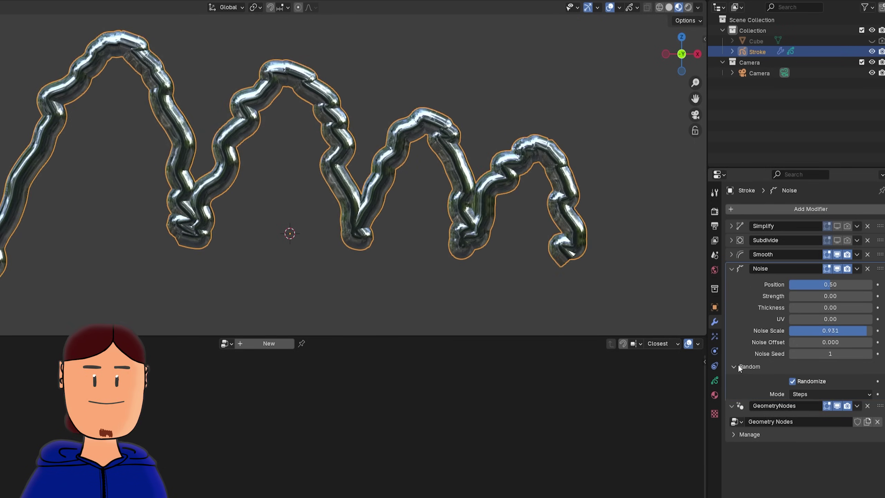
{"action": "left_click_drag", "start_coordinate": [830, 404], "coordinate": [843, 405]}
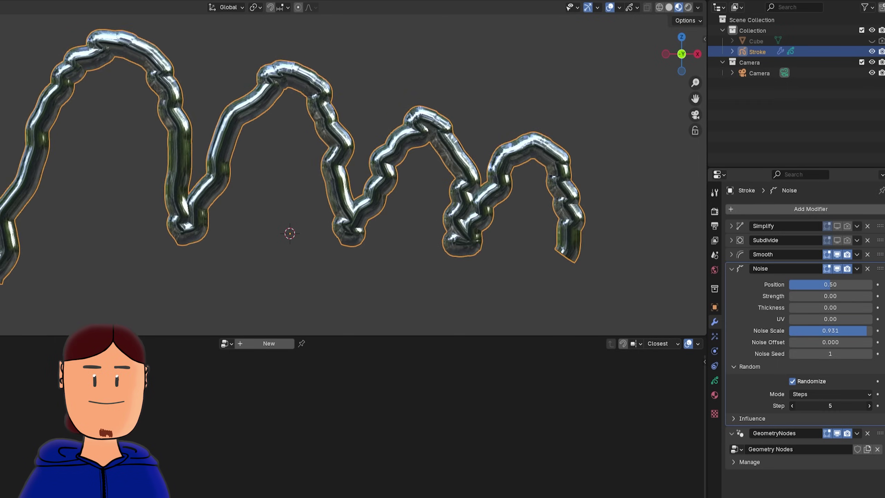
{"action": "left_click", "coordinate": [791, 380]}
{"action": "left_click", "coordinate": [734, 367]}
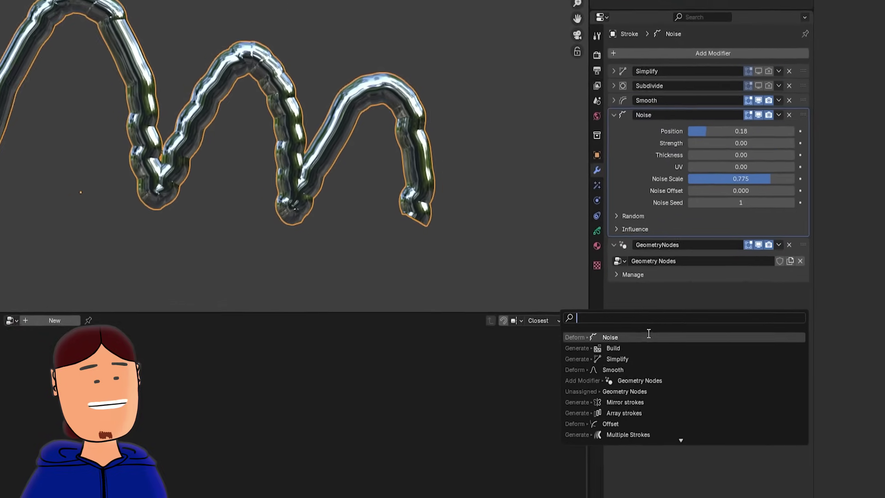
Add a Build modifier above GeometryNodes and set its Frames to 50.
{"action": "left_click", "coordinate": [647, 347]}
{"action": "left_click_drag", "start_coordinate": [641, 262], "coordinate": [633, 183]}
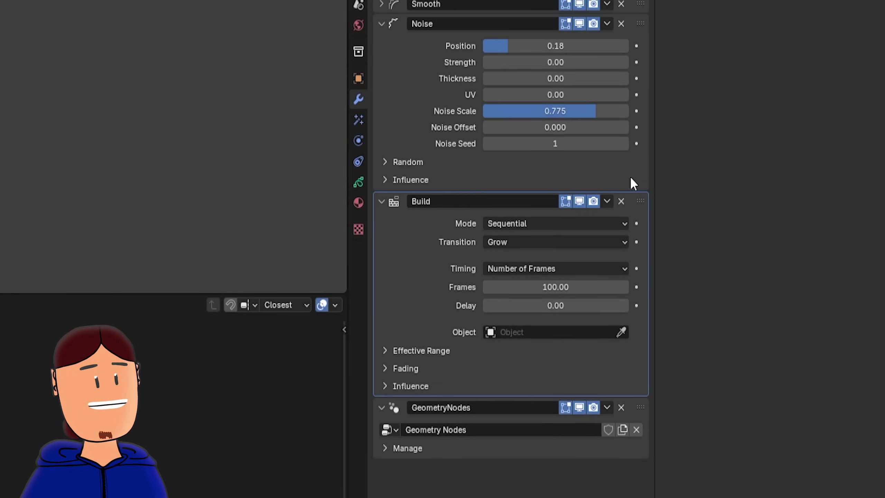
{"action": "left_click", "coordinate": [382, 24]}
{"action": "left_click", "coordinate": [540, 129]}
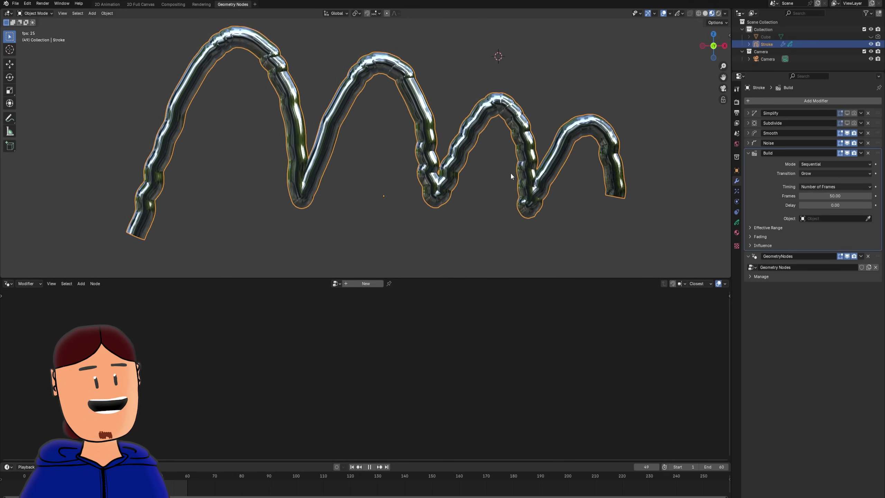
Add a second Build modifier above GeometryNodes with the Vanish transition, 50 frames and a delay of about 4.11.
{"action": "key", "text": "shift+a"}
{"action": "left_click", "coordinate": [809, 178]}
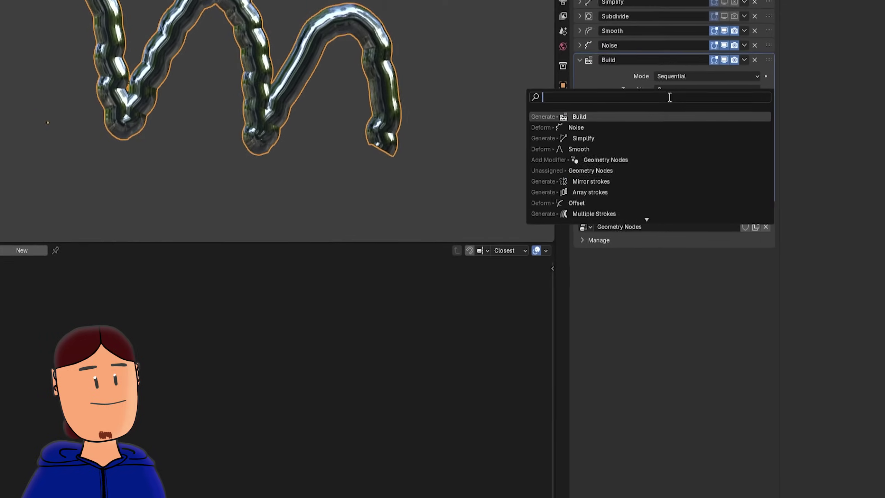
{"action": "key", "text": "Return"}
{"action": "left_click_drag", "start_coordinate": [639, 207], "coordinate": [639, 129]}
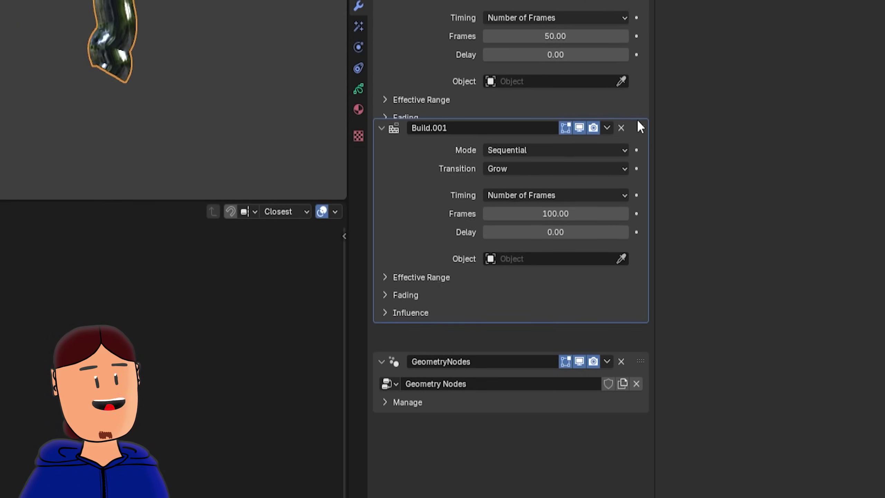
{"action": "left_click", "coordinate": [537, 198]}
{"action": "left_click", "coordinate": [514, 245]}
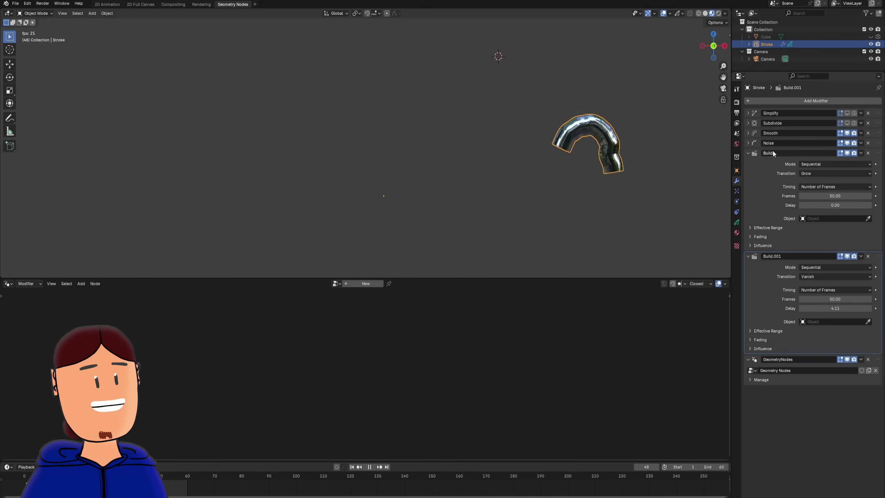
Collapse both Build modifiers and disable the viewport display of Noise, Build and Build.001.
{"action": "left_click", "coordinate": [748, 153]}
{"action": "left_click", "coordinate": [748, 162]}
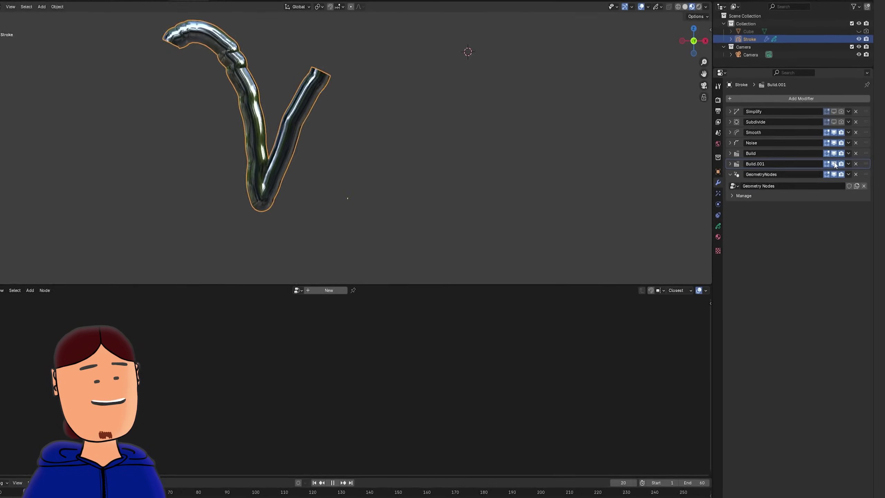
{"action": "left_click_drag", "start_coordinate": [847, 163], "coordinate": [847, 148]}
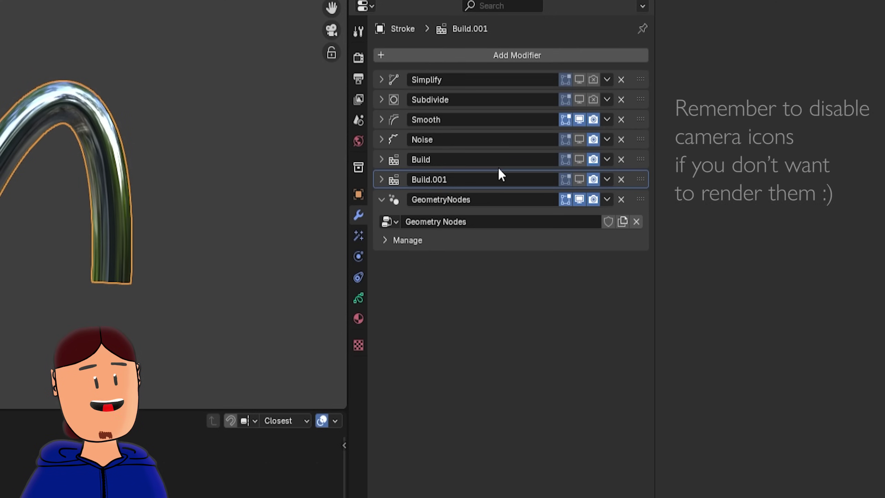
Add a Dot Dash modifier to the stroke and place it directly above GeometryNodes.
{"action": "key", "text": "shift+a"}
{"action": "type", "text": "d"}
{"action": "left_click", "coordinate": [464, 293]}
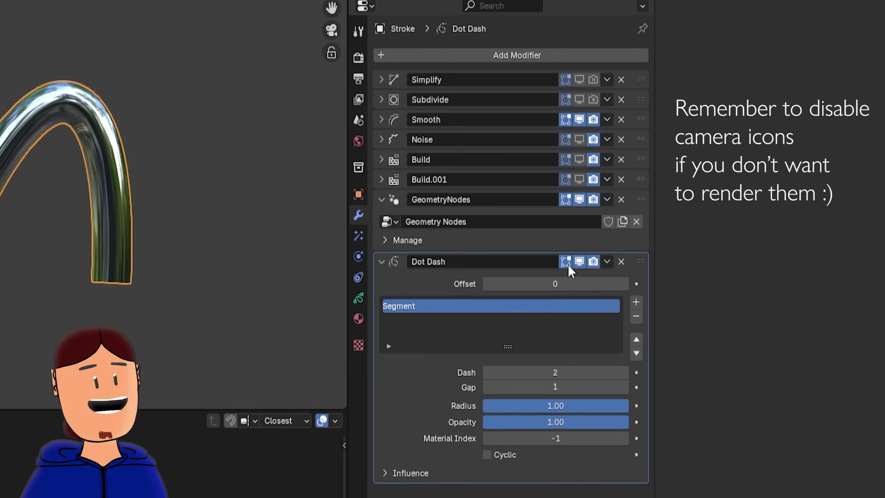
{"action": "left_click_drag", "start_coordinate": [638, 261], "coordinate": [638, 186]}
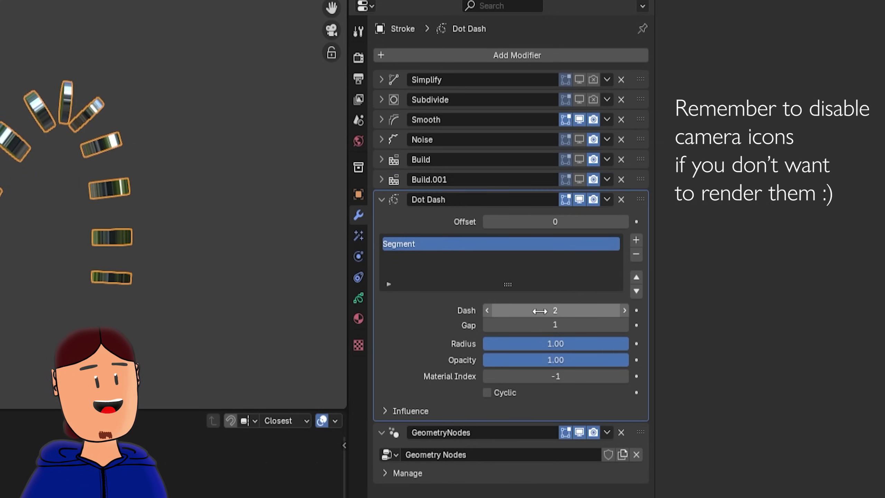
Set Dot Dash to Dash 9 and Gap 4, shift its Offset, and toggle the viewport display of the Noise and Build modifiers.
{"action": "mouse_move", "coordinate": [540, 372]}
{"action": "left_mouse_down"}
{"action": "mouse_move", "coordinate": [568, 310]}
{"action": "mouse_move", "coordinate": [529, 310]}
{"action": "mouse_move", "coordinate": [592, 308]}
{"action": "mouse_move", "coordinate": [589, 322]}
{"action": "mouse_move", "coordinate": [648, 321]}
{"action": "left_mouse_up"}
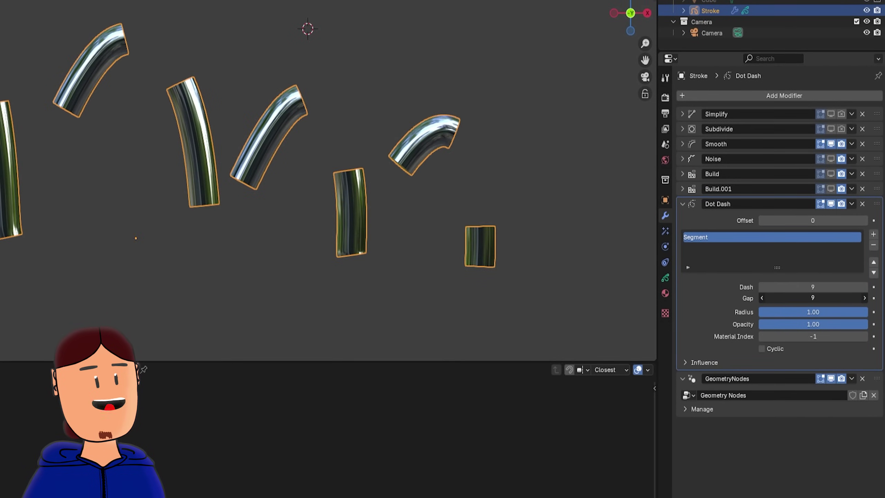
{"action": "mouse_move", "coordinate": [813, 298]}
{"action": "left_mouse_down"}
{"action": "mouse_move", "coordinate": [786, 298]}
{"action": "mouse_move", "coordinate": [795, 301]}
{"action": "left_mouse_up"}
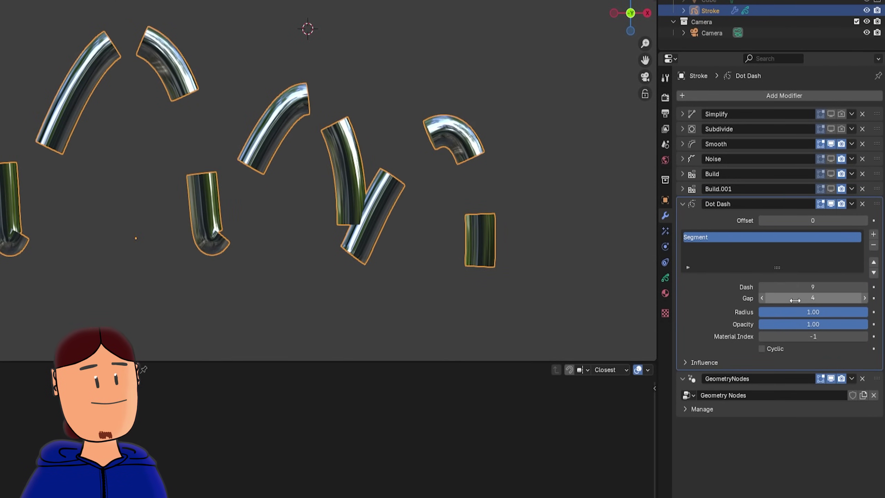
{"action": "mouse_move", "coordinate": [813, 220]}
{"action": "left_mouse_down"}
{"action": "mouse_move", "coordinate": [858, 220]}
{"action": "mouse_move", "coordinate": [760, 220]}
{"action": "left_mouse_up"}
{"action": "left_click_drag", "start_coordinate": [831, 187], "coordinate": [831, 159]}
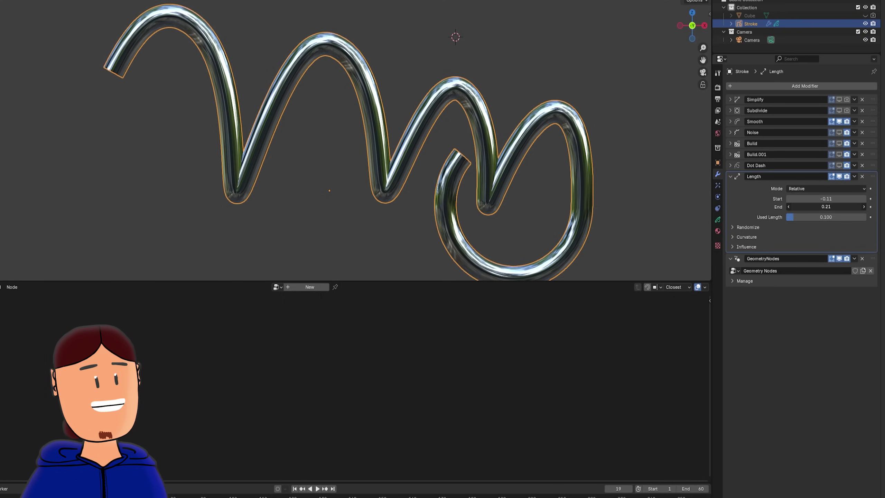
Try several End values on the Length modifier, ending at about 0.10, and toggle its Curvature option.
{"action": "left_click_drag", "start_coordinate": [826, 207], "coordinate": [796, 207]}
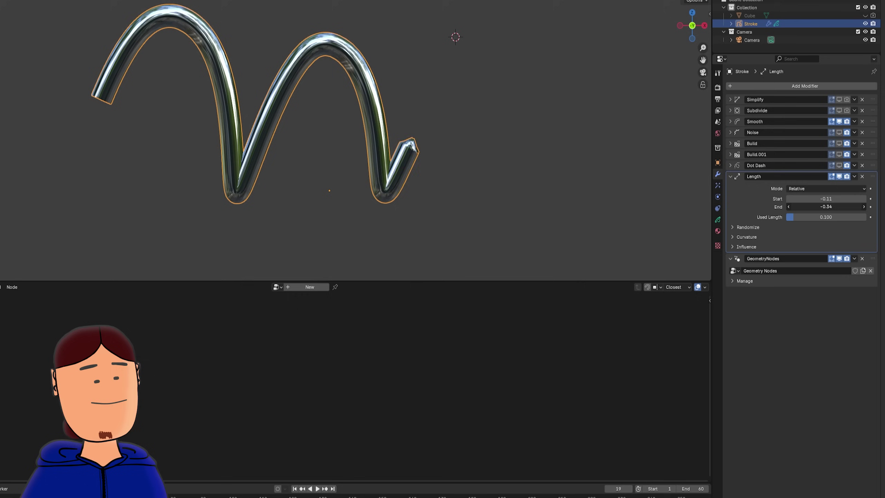
{"action": "left_click_drag", "start_coordinate": [826, 206], "coordinate": [812, 206]}
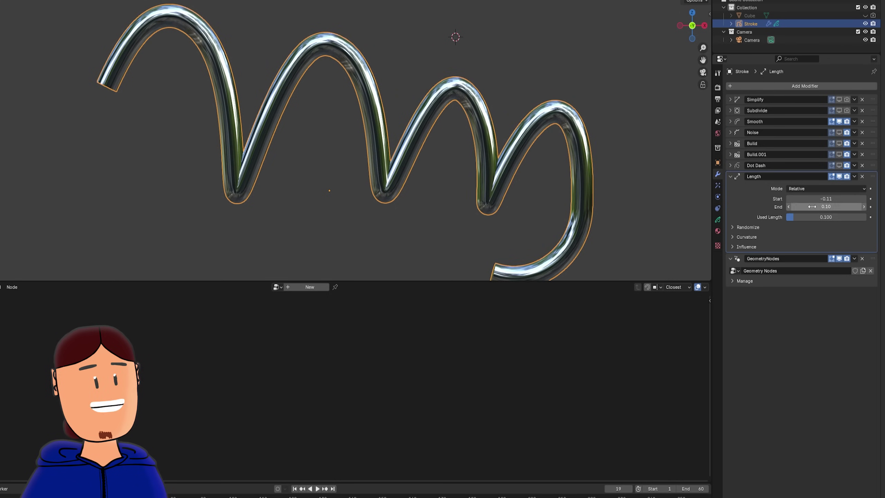
{"action": "left_click", "coordinate": [733, 236]}
{"action": "left_click", "coordinate": [790, 249]}
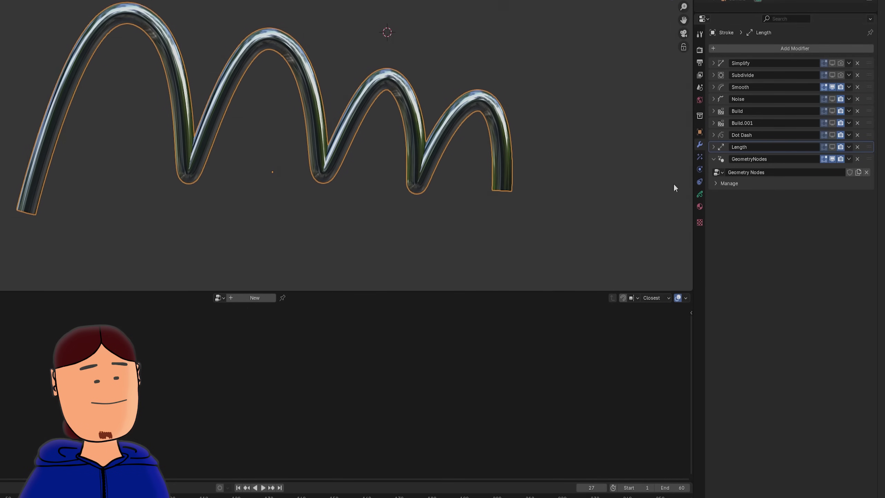
Add an Array modifier to the stroke, place it directly above GeometryNodes and expand its Randomize settings.
{"action": "key", "text": "shift+a"}
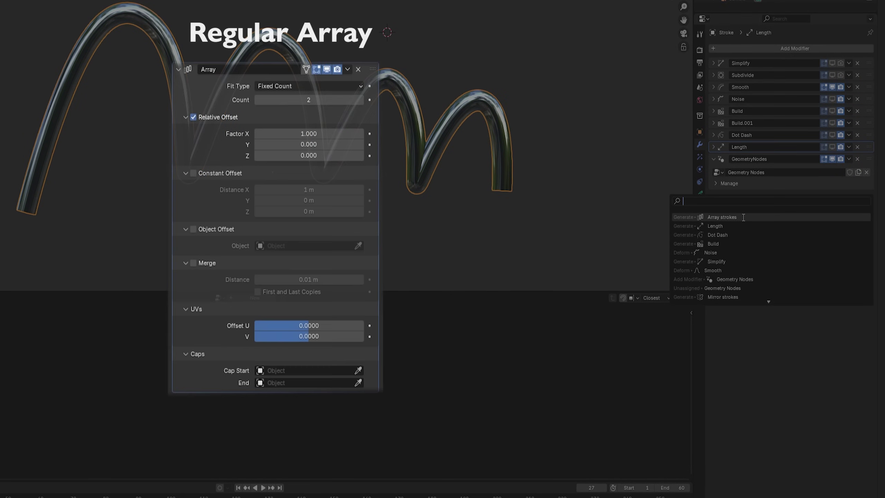
{"action": "left_click", "coordinate": [743, 217]}
{"action": "left_click_drag", "start_coordinate": [869, 195], "coordinate": [871, 156]}
{"action": "left_click", "coordinate": [715, 226]}
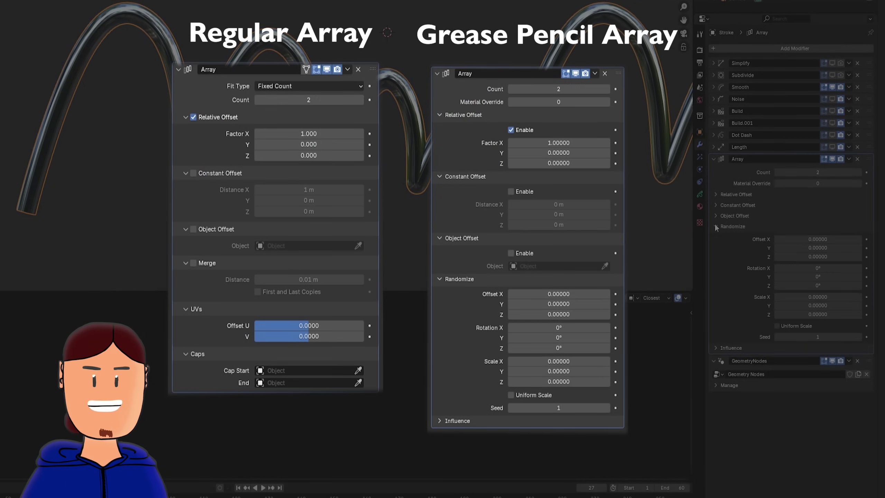
Set the Array's Relative Offset Factor X to 0, set its randomized Rotation X to about 201° and raise the Count.
{"action": "left_click", "coordinate": [716, 195]}
{"action": "left_click", "coordinate": [823, 218]}
{"action": "type", "text": "0"}
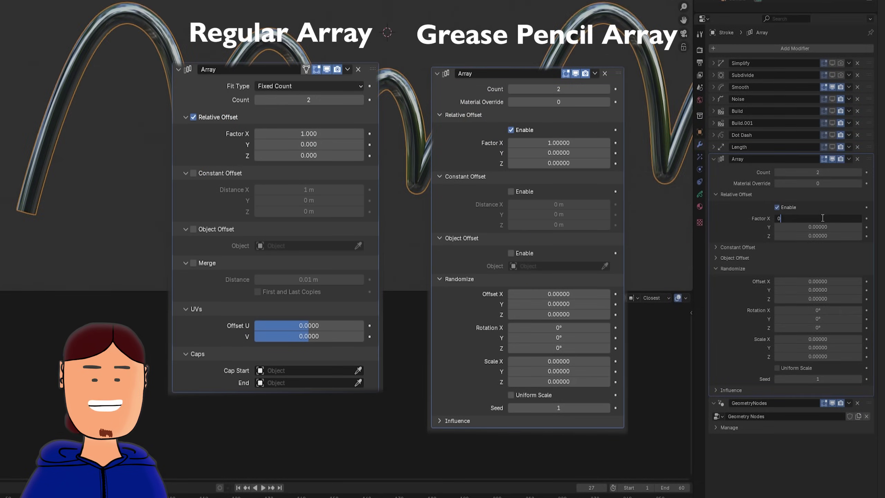
{"action": "key", "text": "Return"}
{"action": "left_click_drag", "start_coordinate": [819, 310], "coordinate": [882, 311]}
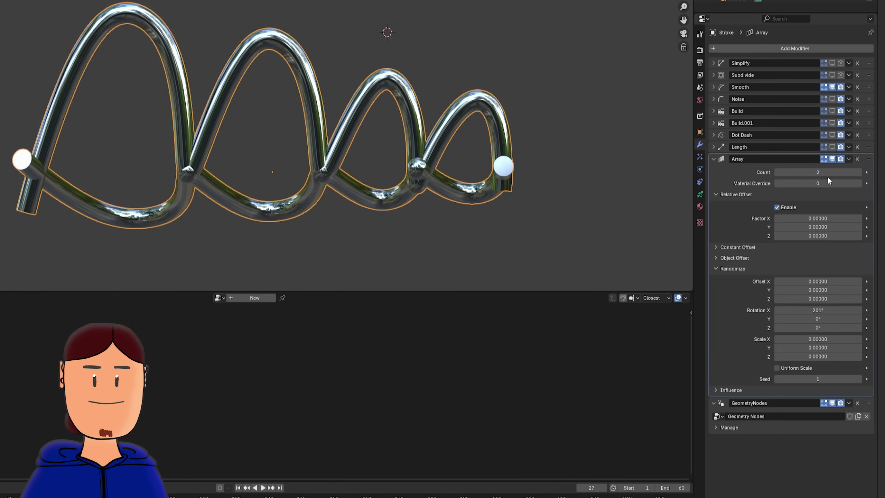
{"action": "mouse_move", "coordinate": [827, 172]}
{"action": "left_mouse_down"}
{"action": "mouse_move", "coordinate": [849, 172]}
{"action": "mouse_move", "coordinate": [827, 171]}
{"action": "left_mouse_up"}
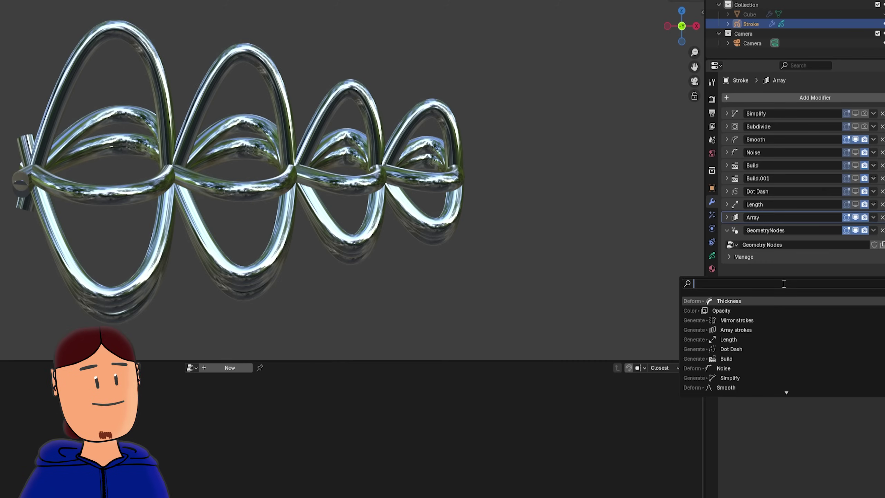
Add a Thickness modifier directly above GeometryNodes and use its Influence settings to taper the stroke.
{"action": "key", "text": "Return"}
{"action": "left_click_drag", "start_coordinate": [879, 271], "coordinate": [878, 229]}
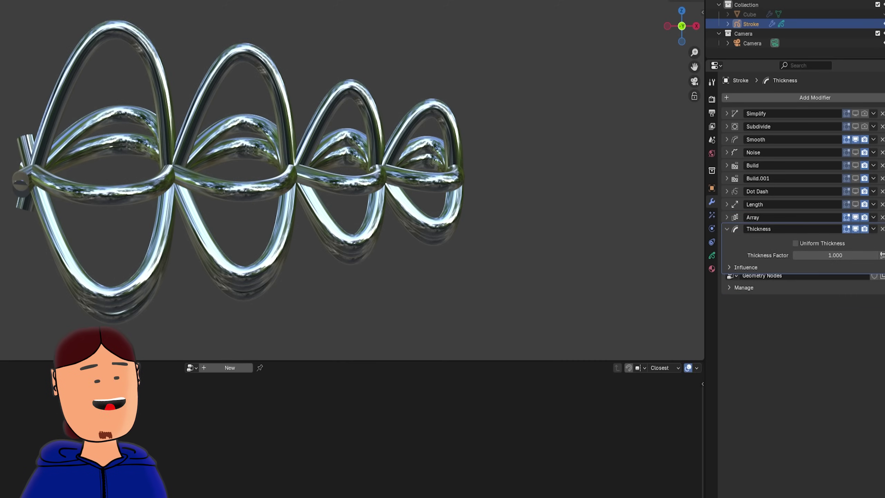
{"action": "left_click", "coordinate": [745, 271]}
{"action": "left_click", "coordinate": [799, 338]}
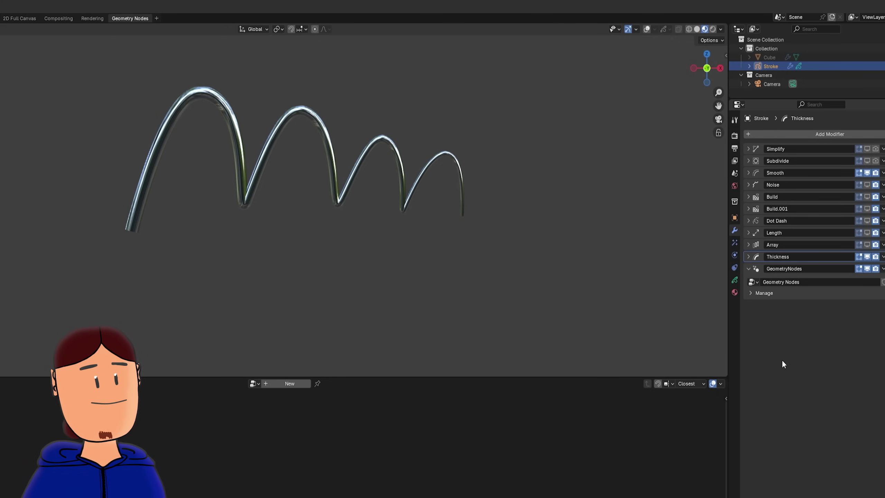
Add a Mirror modifier on X, Y and Z directly above GeometryNodes and move the stroke in Edit Mode.
{"action": "key", "text": "shift+a"}
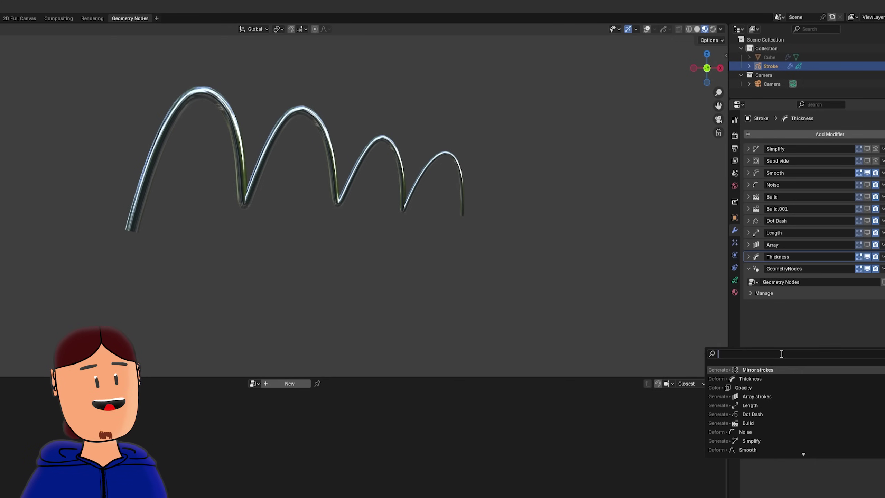
{"action": "left_click", "coordinate": [781, 353]}
{"action": "mouse_move", "coordinate": [883, 306]}
{"action": "left_mouse_down"}
{"action": "mouse_move", "coordinate": [884, 269]}
{"action": "mouse_move", "coordinate": [881, 283]}
{"action": "left_mouse_up"}
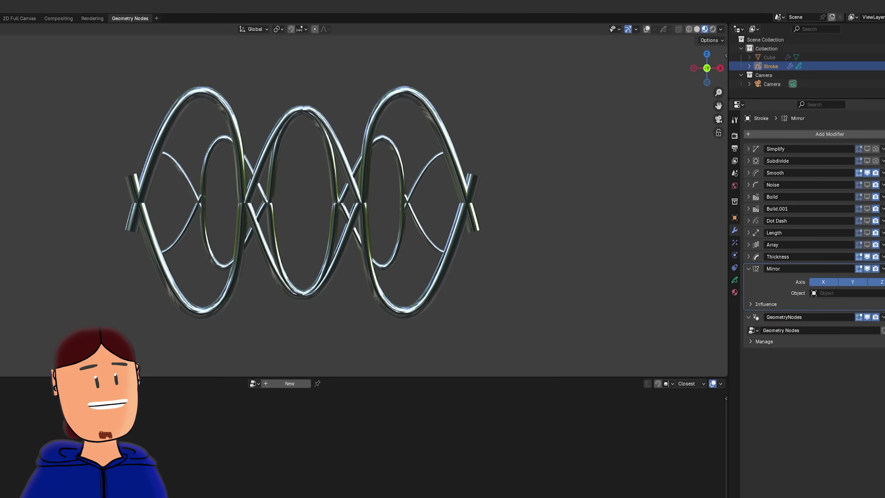
{"action": "key", "text": "g"}
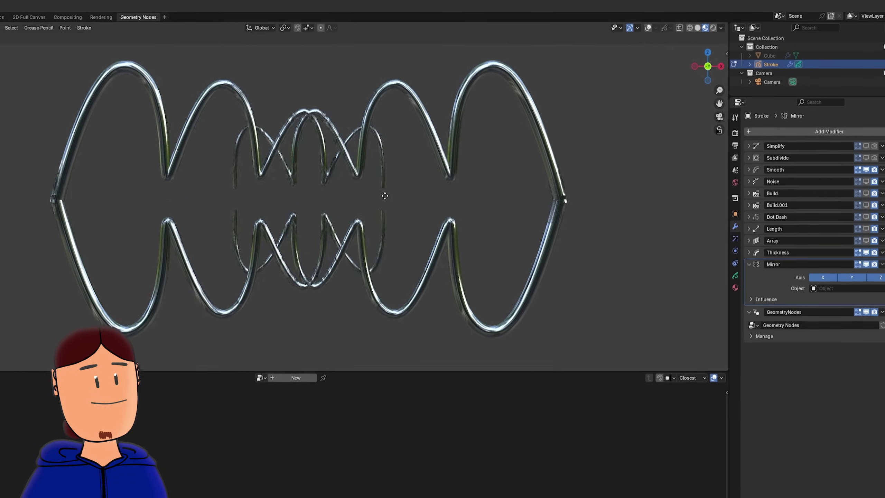
{"action": "left_click", "coordinate": [311, 200]}
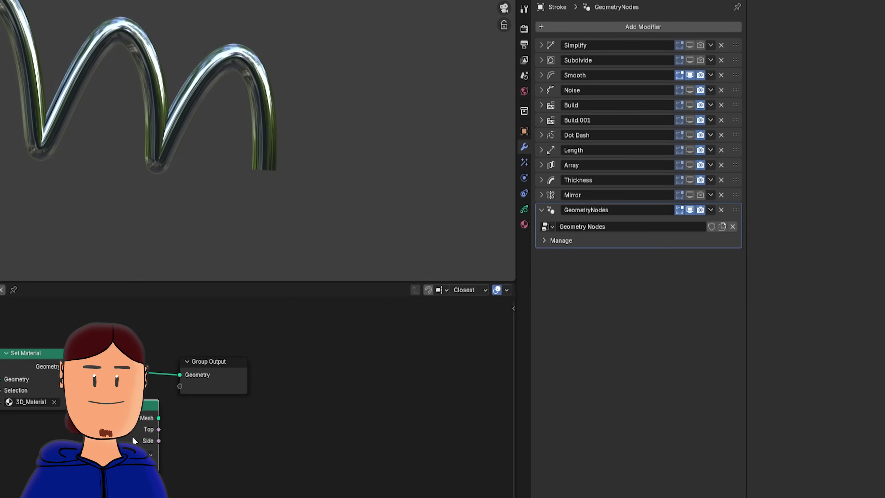
Disable the viewport display of GeometryNodes and add another Geometry Nodes modifier to the stroke.
{"action": "left_click", "coordinate": [691, 210]}
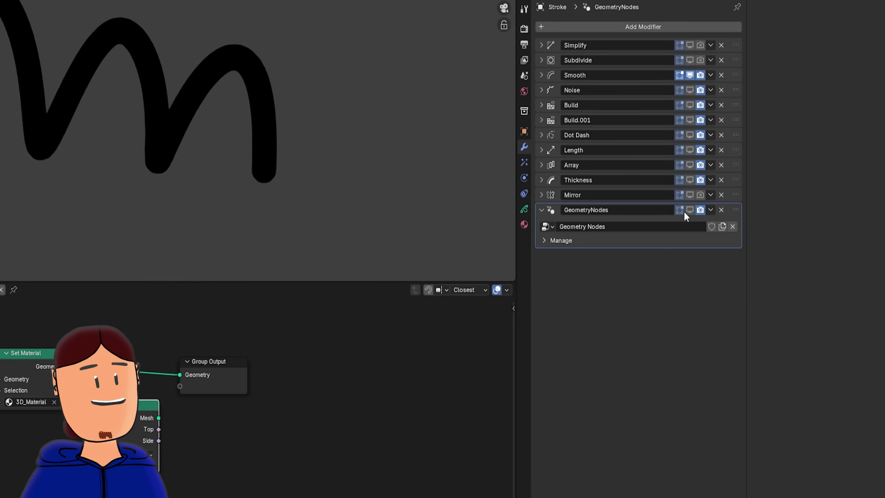
{"action": "left_click", "coordinate": [633, 28]}
{"action": "type", "text": "ge"}
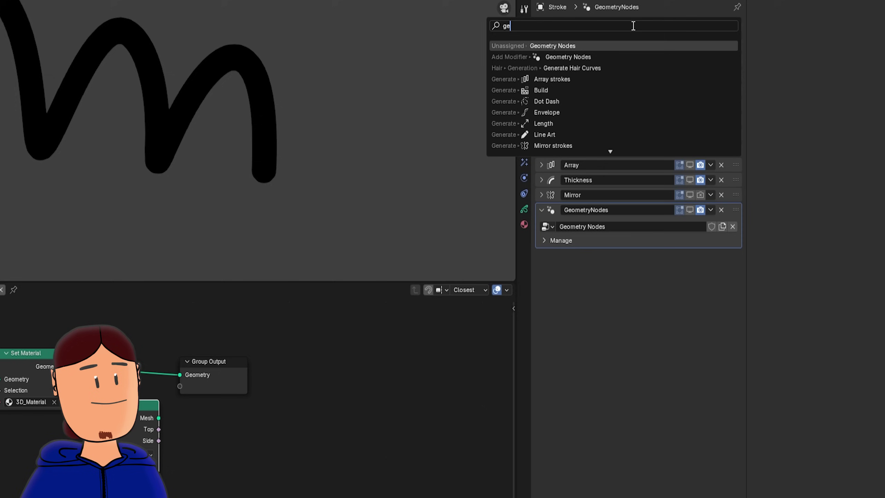
{"action": "key", "text": "Return"}
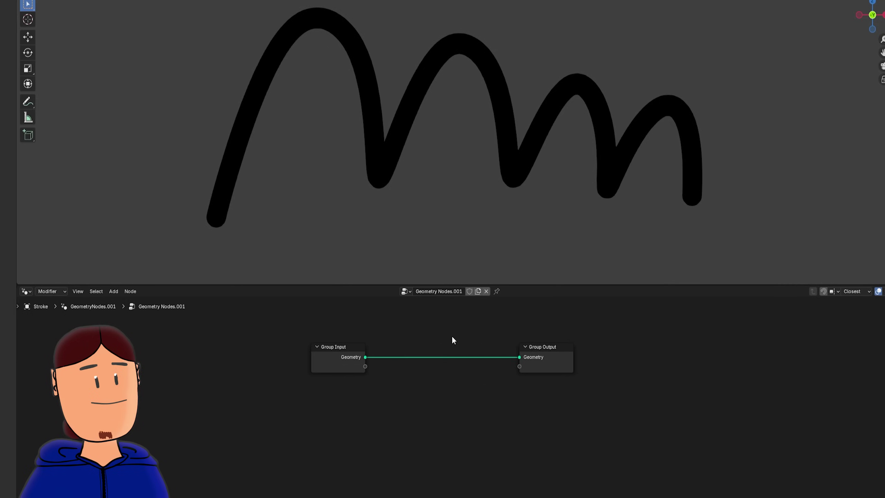
Insert an Instance on Points node between Group Input and Group Output in the new node tree.
{"action": "scroll", "coordinate": [15, 353], "scroll_direction": "up", "scroll_amount": 1}
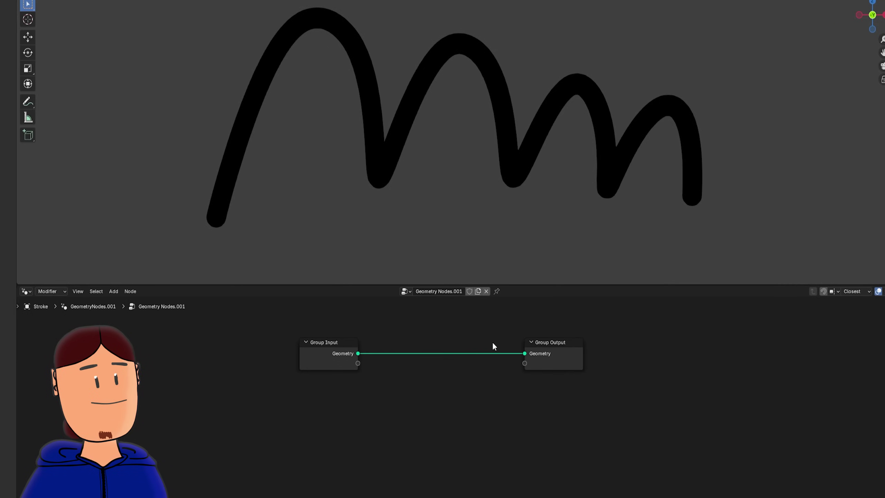
{"action": "key", "text": "Home"}
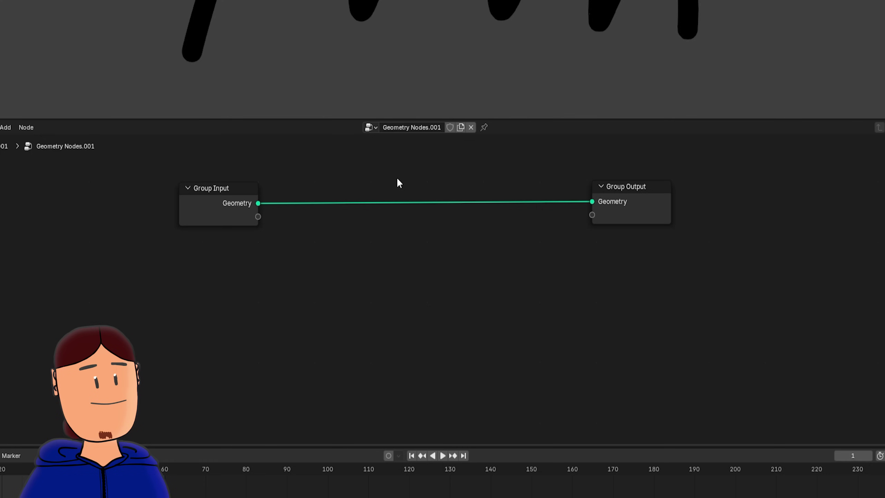
{"action": "key", "text": "shift+a"}
{"action": "type", "text": "inst p"}
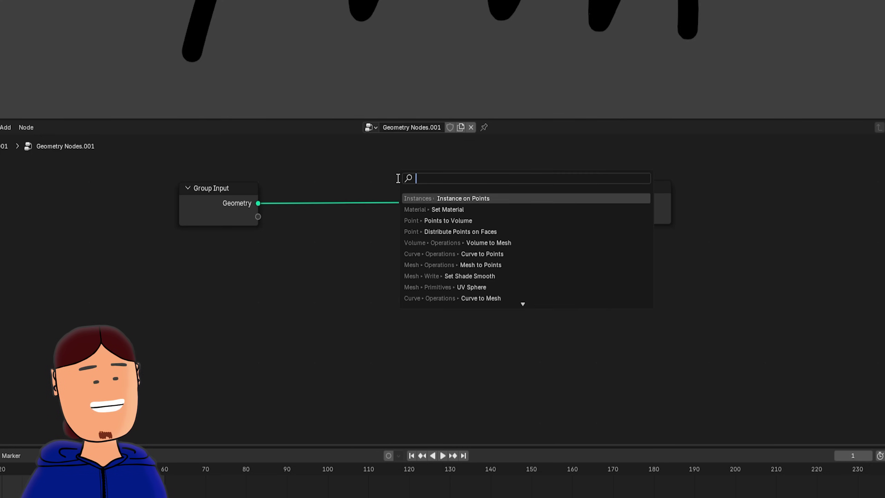
{"action": "key", "text": "Return"}
{"action": "left_click", "coordinate": [397, 177]}
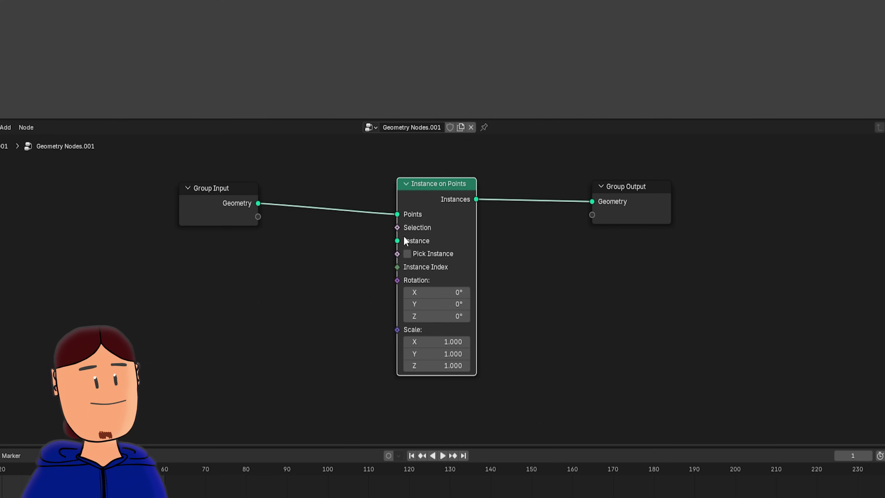
Add a Cube mesh primitive node and connect its Mesh output to the Instance input of Instance on Points.
{"action": "left_click_drag", "start_coordinate": [398, 240], "coordinate": [362, 262]}
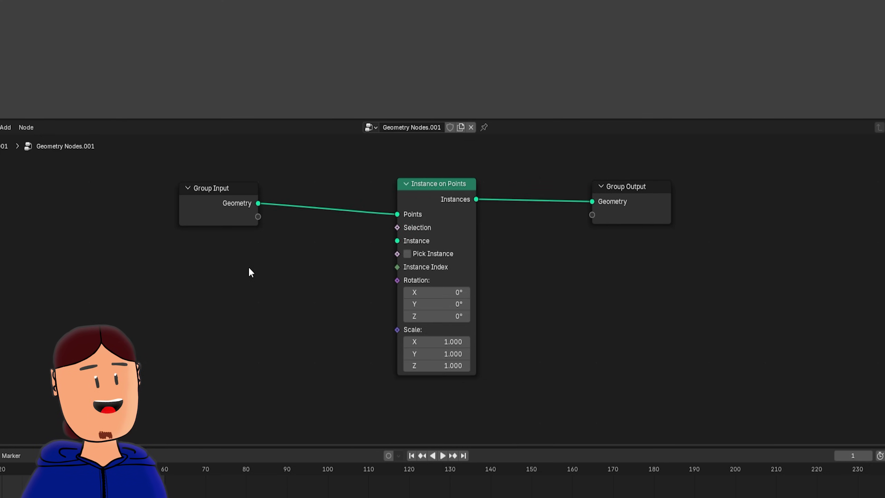
{"action": "key", "text": "shift+a"}
{"action": "mouse_move", "coordinate": [237, 360]}
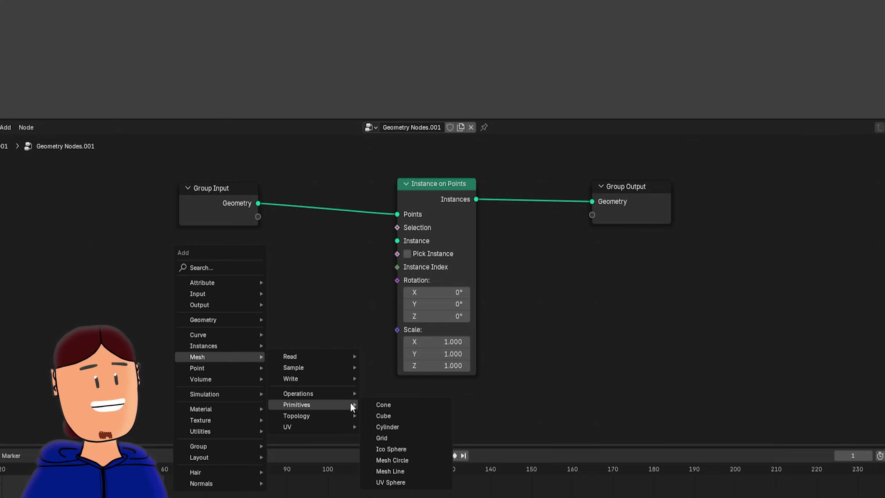
{"action": "left_click", "coordinate": [393, 416]}
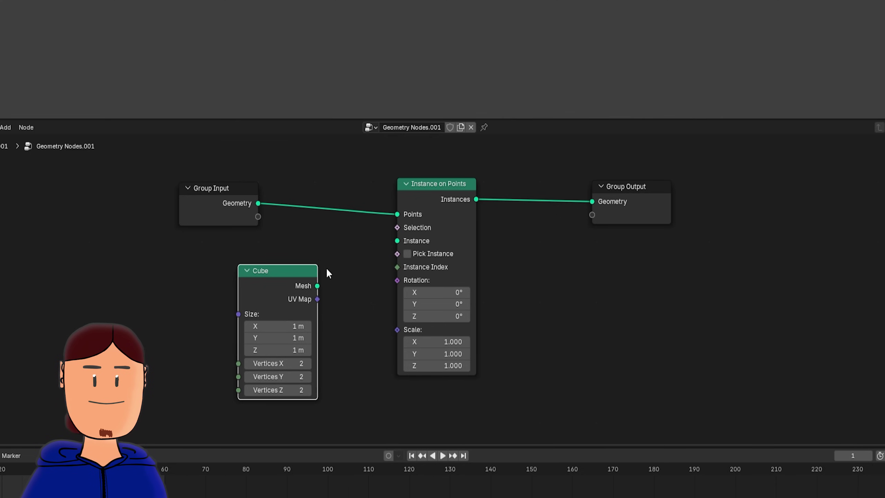
{"action": "left_click_drag", "start_coordinate": [382, 250], "coordinate": [396, 242]}
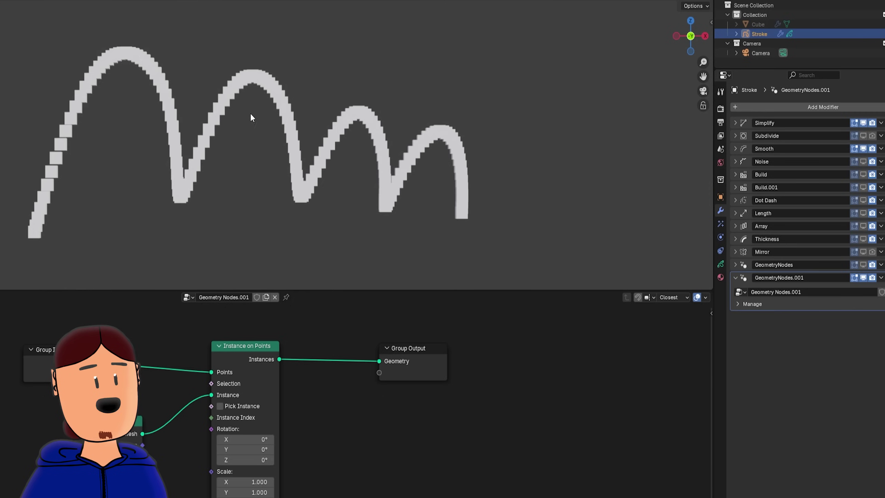
Try other values on the Simplify modifier and collapse its settings.
{"action": "left_click", "coordinate": [745, 122]}
{"action": "mouse_move", "coordinate": [844, 149]}
{"action": "left_mouse_down"}
{"action": "mouse_move", "coordinate": [857, 149]}
{"action": "mouse_move", "coordinate": [802, 149]}
{"action": "left_mouse_up"}
{"action": "left_click", "coordinate": [736, 123]}
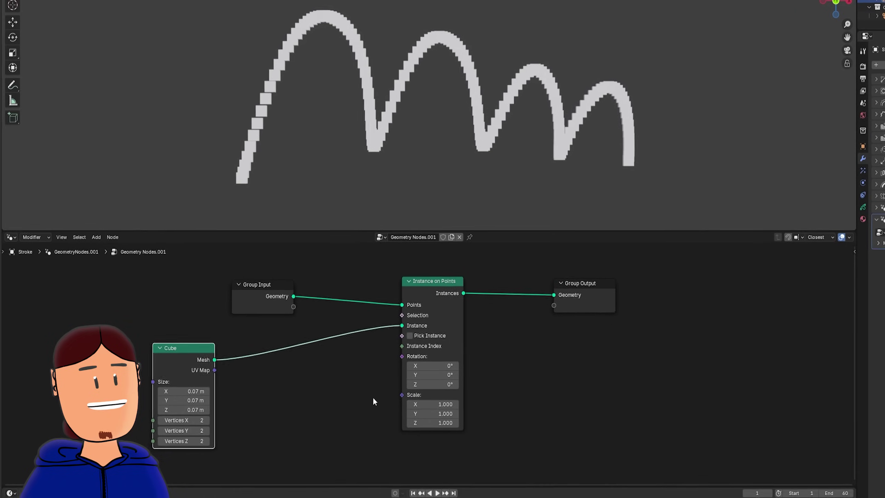
Connect a Random Value vector node with Min 0.5 and Max 1.6 to the instances' Scale and Rotation.
{"action": "left_click_drag", "start_coordinate": [354, 414], "coordinate": [330, 413]}
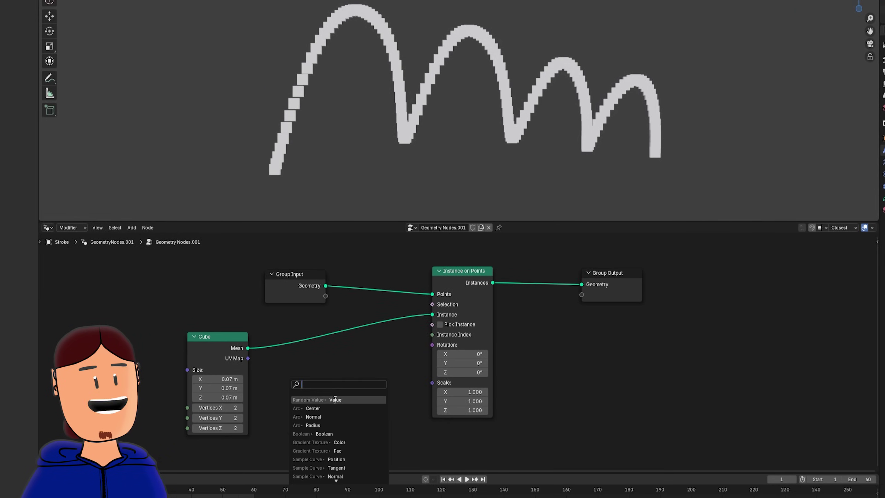
{"action": "left_click", "coordinate": [336, 400]}
{"action": "left_click", "coordinate": [384, 355]}
{"action": "middle_click_drag", "start_coordinate": [384, 355], "coordinate": [415, 327]}
{"action": "left_click_drag", "start_coordinate": [389, 365], "coordinate": [405, 402]}
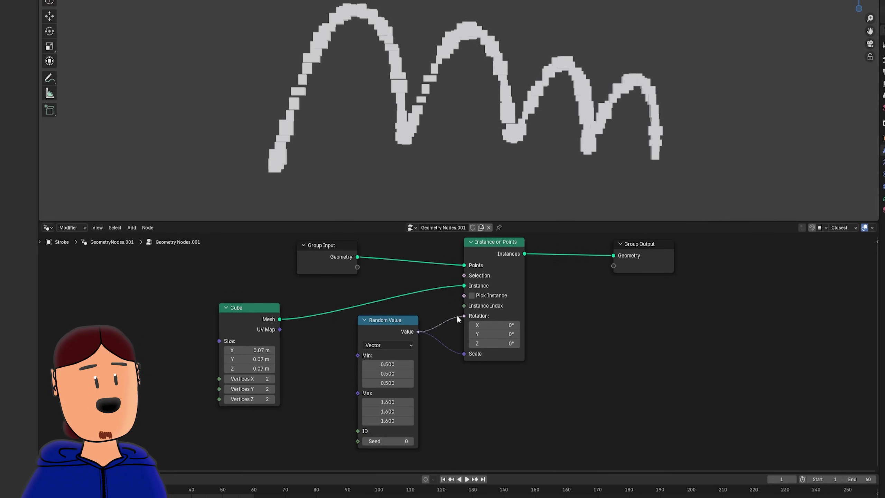
{"action": "left_click_drag", "start_coordinate": [458, 319], "coordinate": [464, 316]}
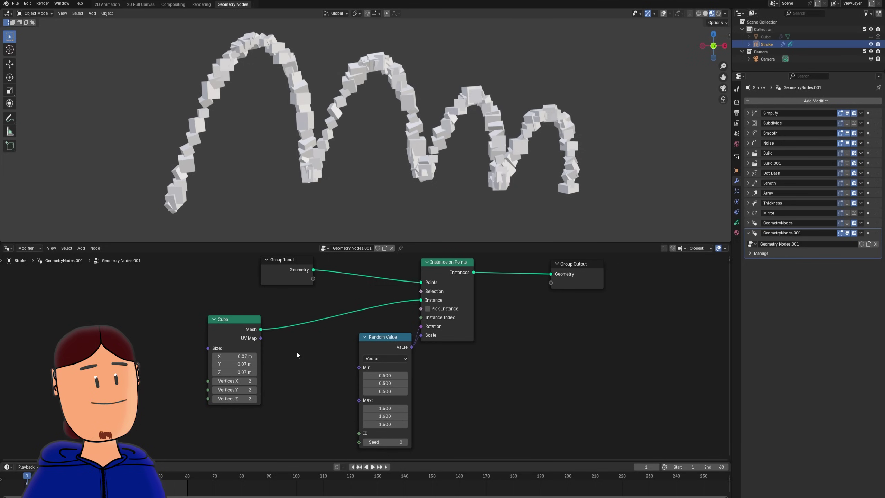
Replace the Cube node with a UV Sphere node connected to the Instance input of Instance on Points.
{"action": "key", "text": "shift+a"}
{"action": "left_click", "coordinate": [298, 342]}
{"action": "type", "text": "uv"}
{"action": "key", "text": "Return"}
{"action": "left_click", "coordinate": [284, 340]}
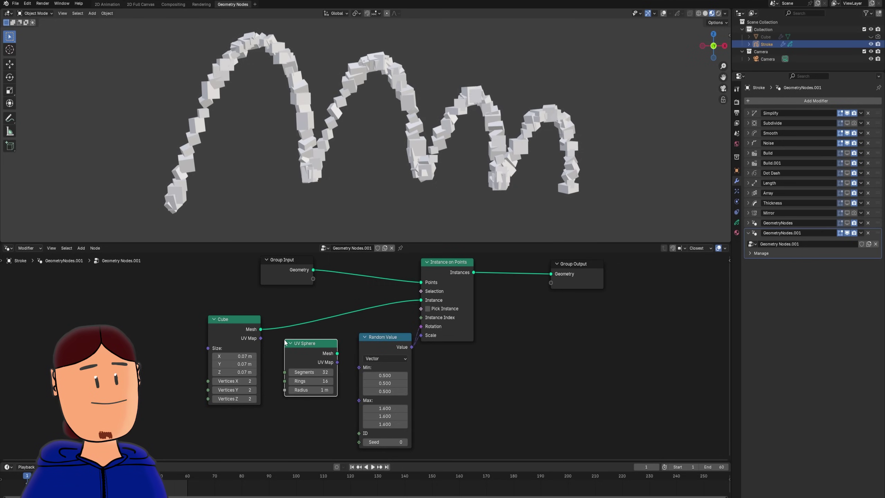
{"action": "left_click_drag", "start_coordinate": [429, 301], "coordinate": [422, 300]}
{"action": "left_click", "coordinate": [240, 320]}
{"action": "key", "text": "x"}
{"action": "left_click_drag", "start_coordinate": [306, 343], "coordinate": [249, 310]}
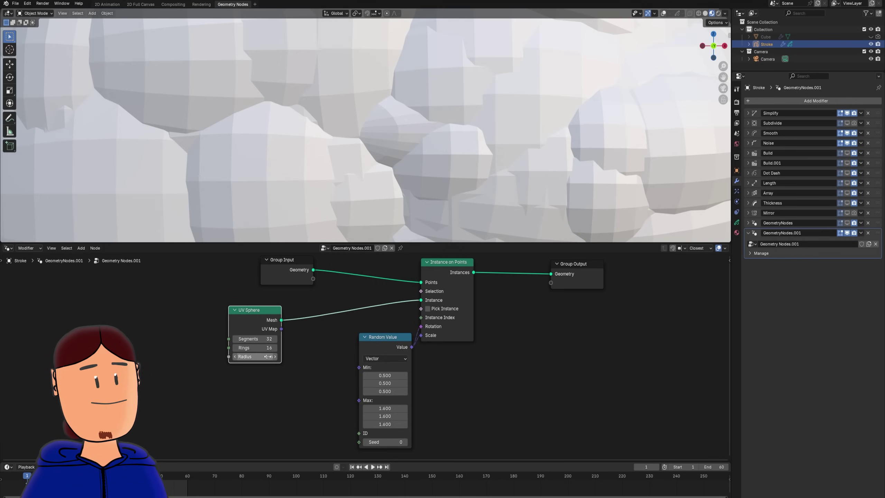
Set the UV Sphere's Radius to 0.15 m and insert a Set Shade Smooth node between it and Instance on Points.
{"action": "left_click_drag", "start_coordinate": [266, 356], "coordinate": [236, 357]}
{"action": "key", "text": "shift+a"}
{"action": "left_click", "coordinate": [311, 296]}
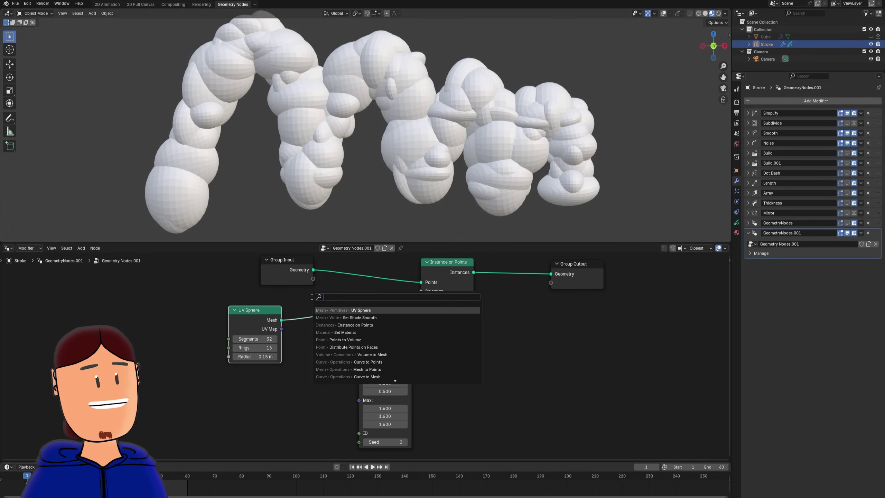
{"action": "left_click", "coordinate": [351, 316]}
{"action": "left_click", "coordinate": [308, 304]}
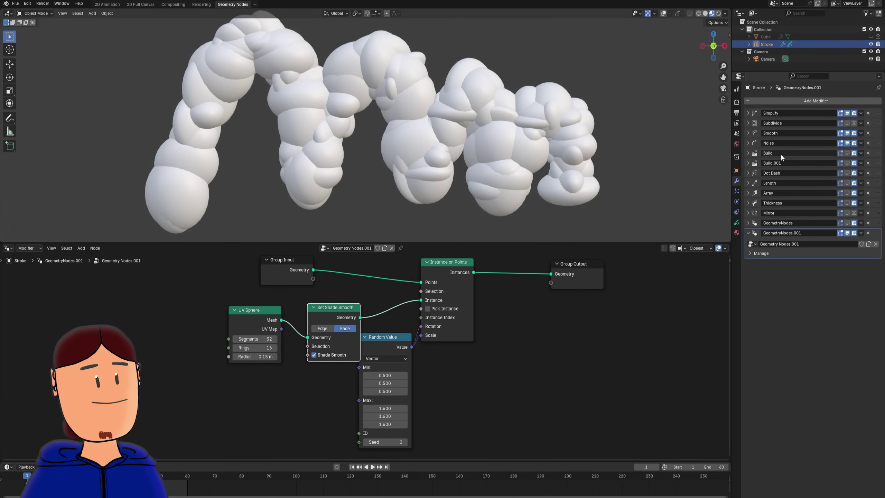
Enable the viewport display of the Build and Build.001 modifiers and play the animation, stopping it after viewing.
{"action": "left_click", "coordinate": [848, 162]}
{"action": "key", "text": "space"}
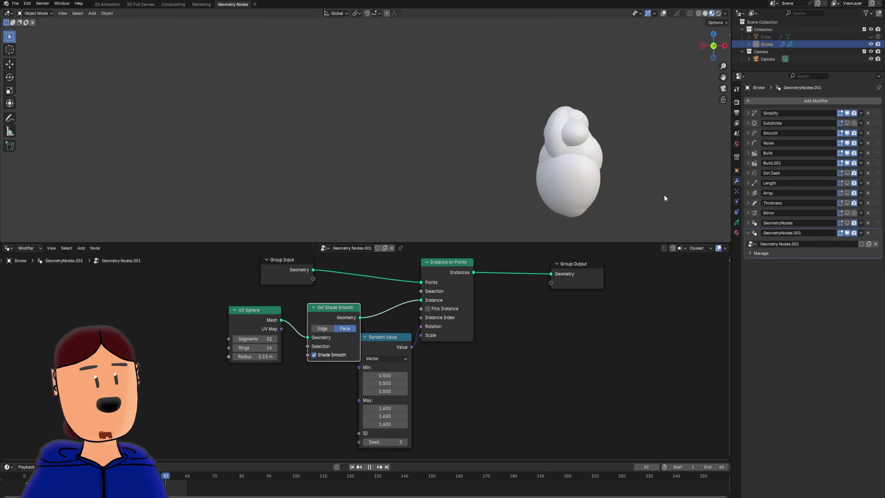
{"action": "key", "text": "space"}
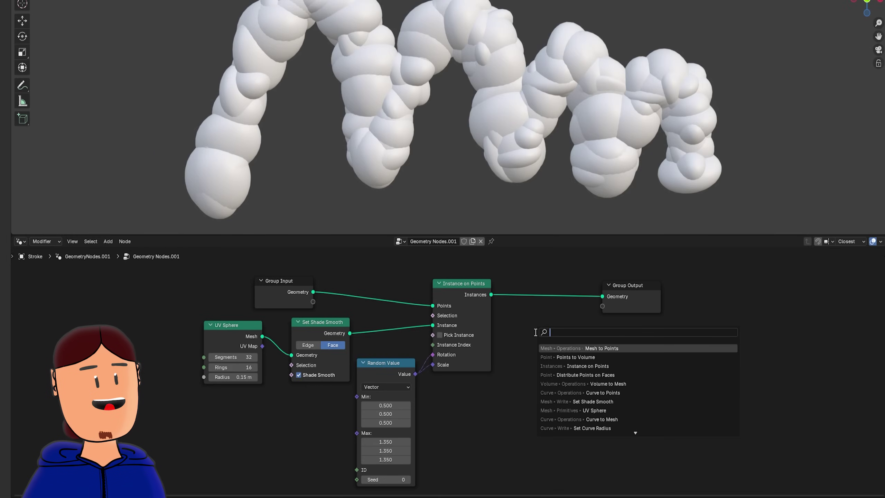
Insert a Mesh to Points node between Instance on Points and Group Output and switch its mode to Corners.
{"action": "key", "text": "Return"}
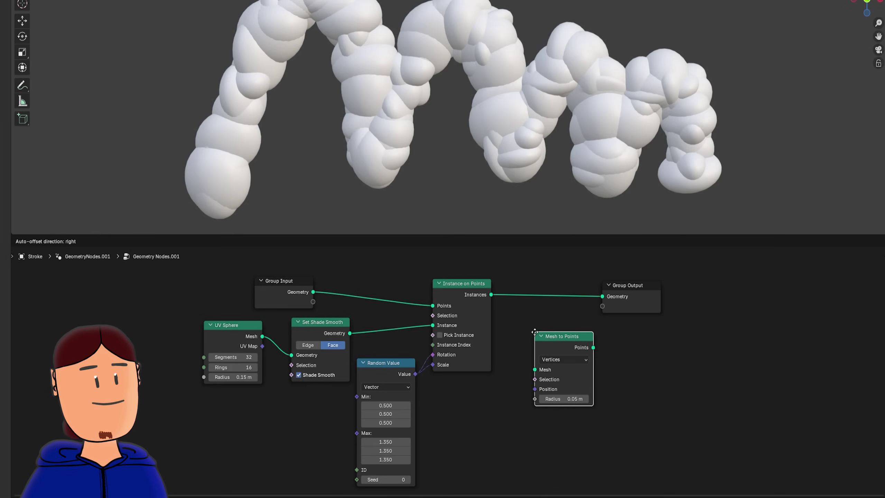
{"action": "left_click", "coordinate": [524, 288]}
{"action": "scroll", "coordinate": [560, 189], "scroll_direction": "up", "scroll_amount": 1}
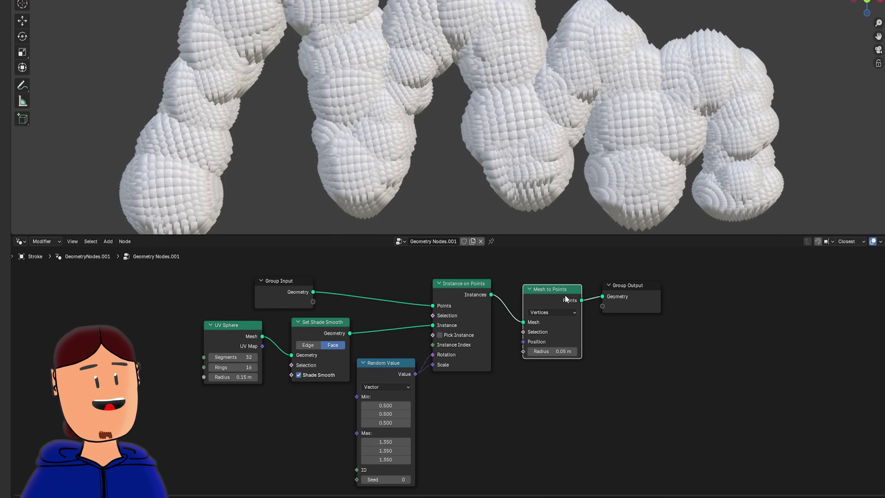
{"action": "scroll", "coordinate": [559, 315], "scroll_direction": "down", "scroll_amount": 2, "text": "ctrl"}
{"action": "scroll", "coordinate": [558, 314], "scroll_direction": "down", "scroll_amount": 1, "text": "ctrl"}
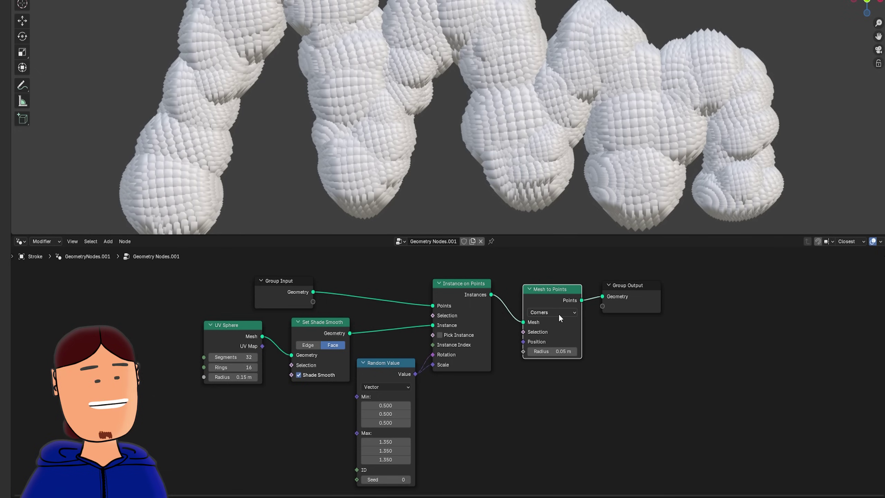
Switch the Mesh to Points node to Edges mode and detach it from between Instance on Points and Group Output.
{"action": "scroll", "coordinate": [559, 314], "scroll_direction": "down", "scroll_amount": 1, "text": "ctrl"}
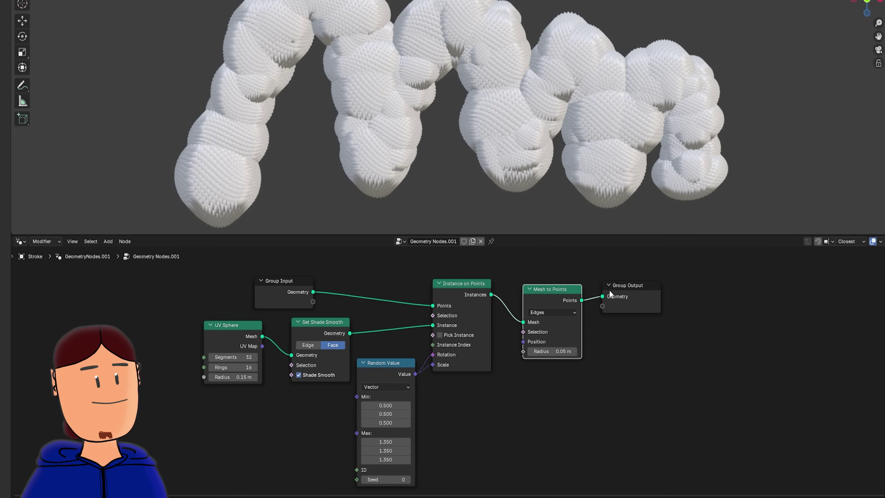
{"action": "scroll", "coordinate": [558, 283], "scroll_direction": "down", "scroll_amount": 1, "text": "shift"}
{"action": "left_click_drag", "start_coordinate": [558, 282], "coordinate": [550, 399], "text": "alt"}
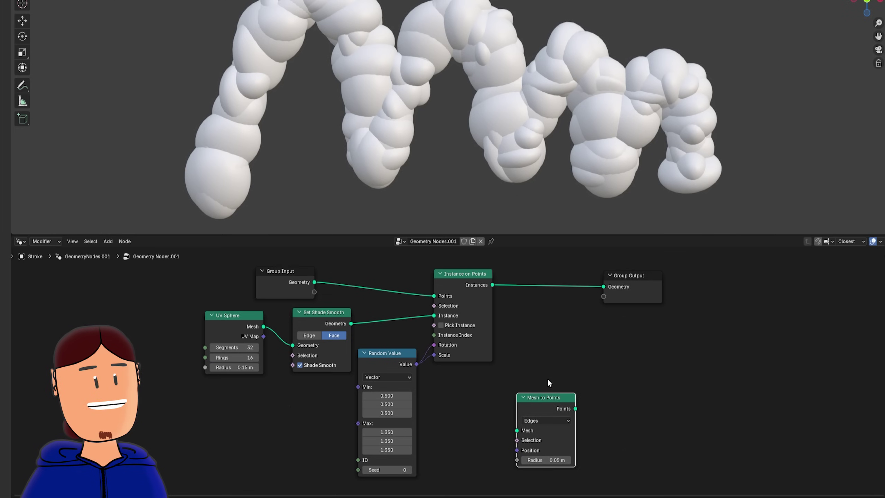
Insert a Distribute Points on Faces node between Instance on Points and Group Output and set its Density to 39.200.
{"action": "key", "text": "shift+a"}
{"action": "left_click", "coordinate": [539, 326]}
{"action": "left_click", "coordinate": [578, 369]}
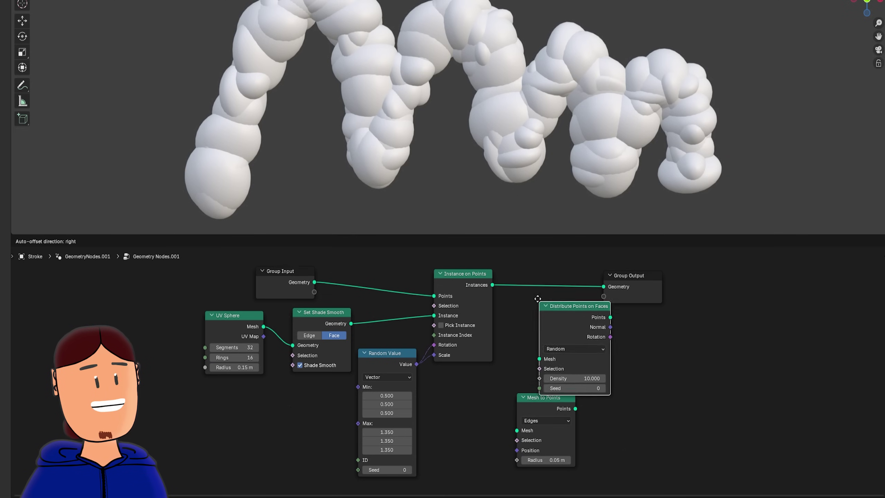
{"action": "left_click", "coordinate": [554, 320]}
{"action": "left_click_drag", "start_coordinate": [557, 353], "coordinate": [584, 353]}
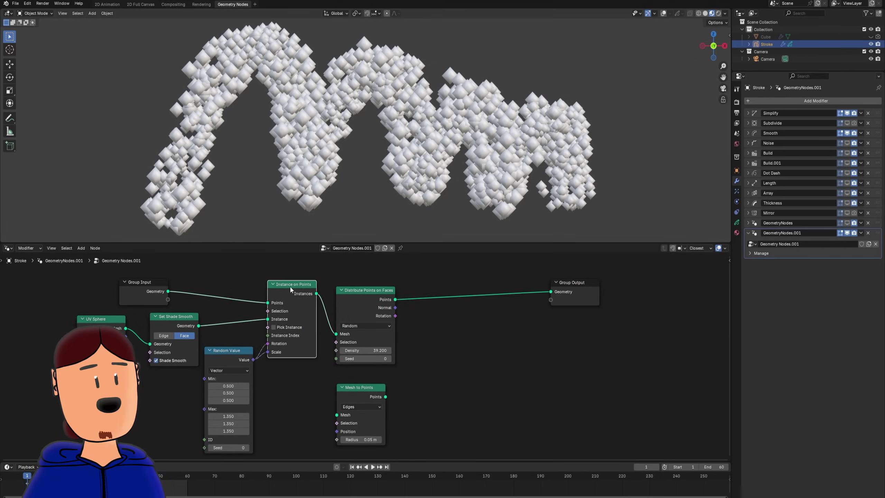
Insert a duplicate of Instance on Points after Distribute Points on Faces and connect a new Cube node to its Instance input.
{"action": "key", "text": "shift+d"}
{"action": "left_click", "coordinate": [455, 283]}
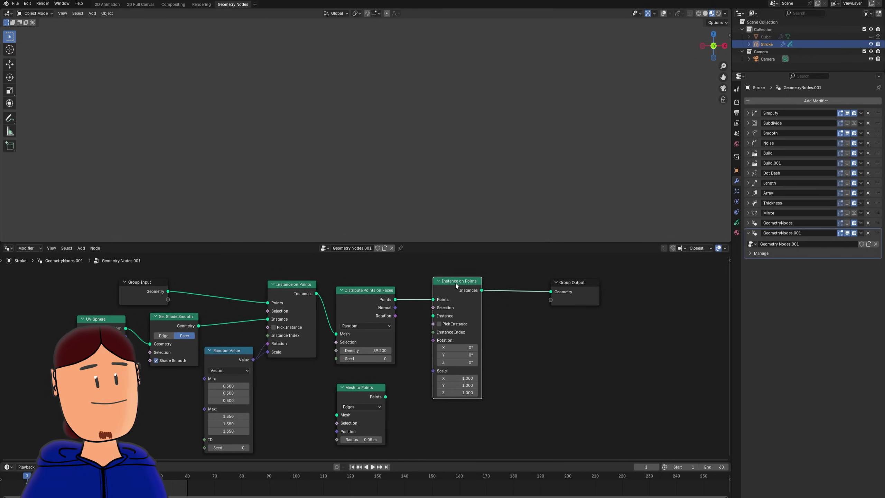
{"action": "left_click_drag", "start_coordinate": [412, 343], "coordinate": [414, 361]}
{"action": "type", "text": "cub"}
{"action": "key", "text": "Return"}
{"action": "left_click", "coordinate": [432, 361]}
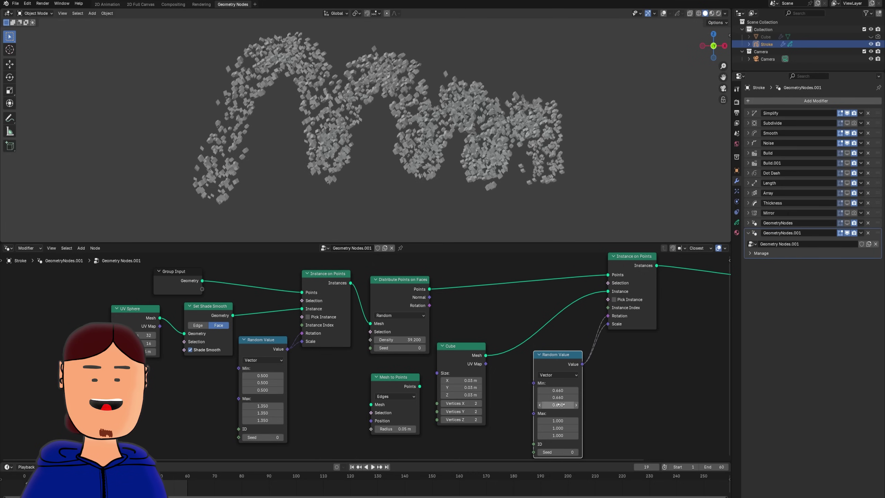
Set the second Random Value node's Max components to 1.800 and its Min components to -0.200.
{"action": "left_click_drag", "start_coordinate": [555, 421], "coordinate": [582, 435]}
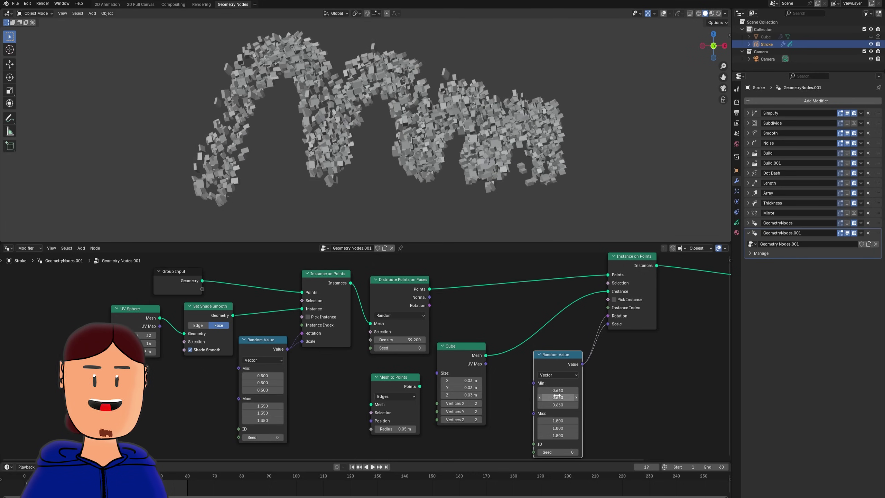
{"action": "left_click_drag", "start_coordinate": [557, 398], "coordinate": [527, 398]}
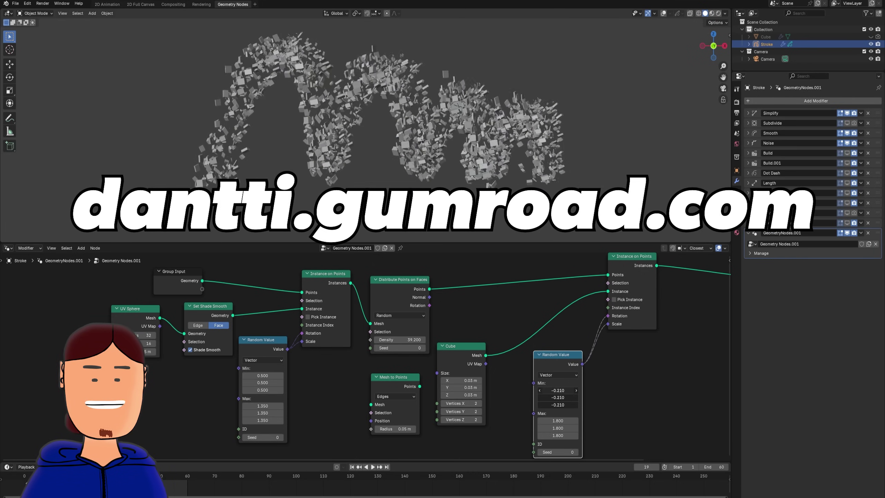
Enable the viewport display of the Build, Build.001, Dot Dash and Array modifiers and play the animation.
{"action": "left_click", "coordinate": [848, 153]}
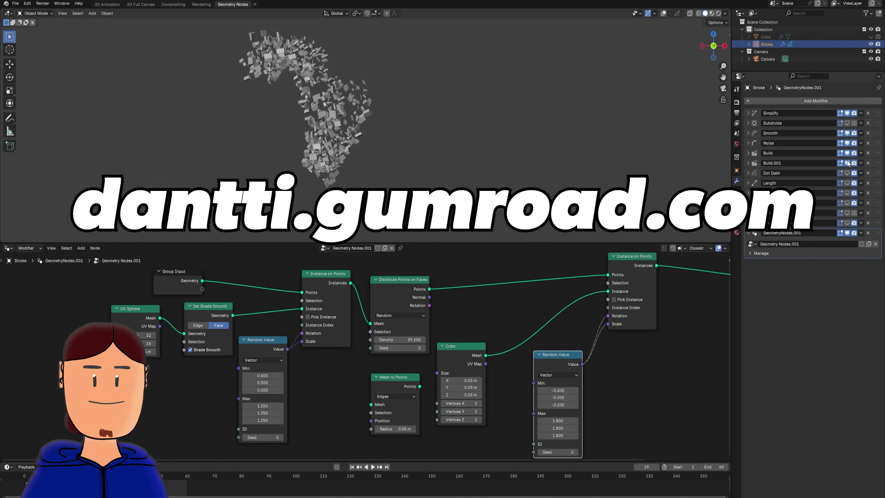
{"action": "key", "text": "space"}
{"action": "left_click", "coordinate": [848, 173]}
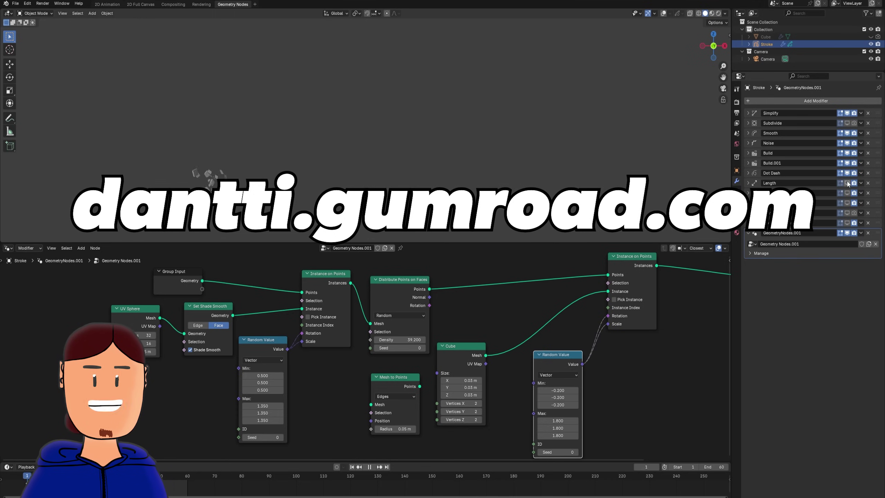
{"action": "left_click", "coordinate": [847, 192]}
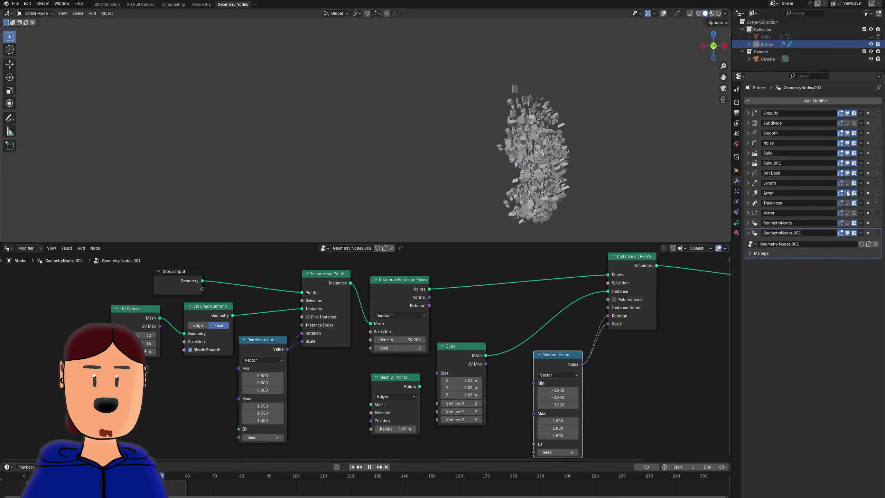